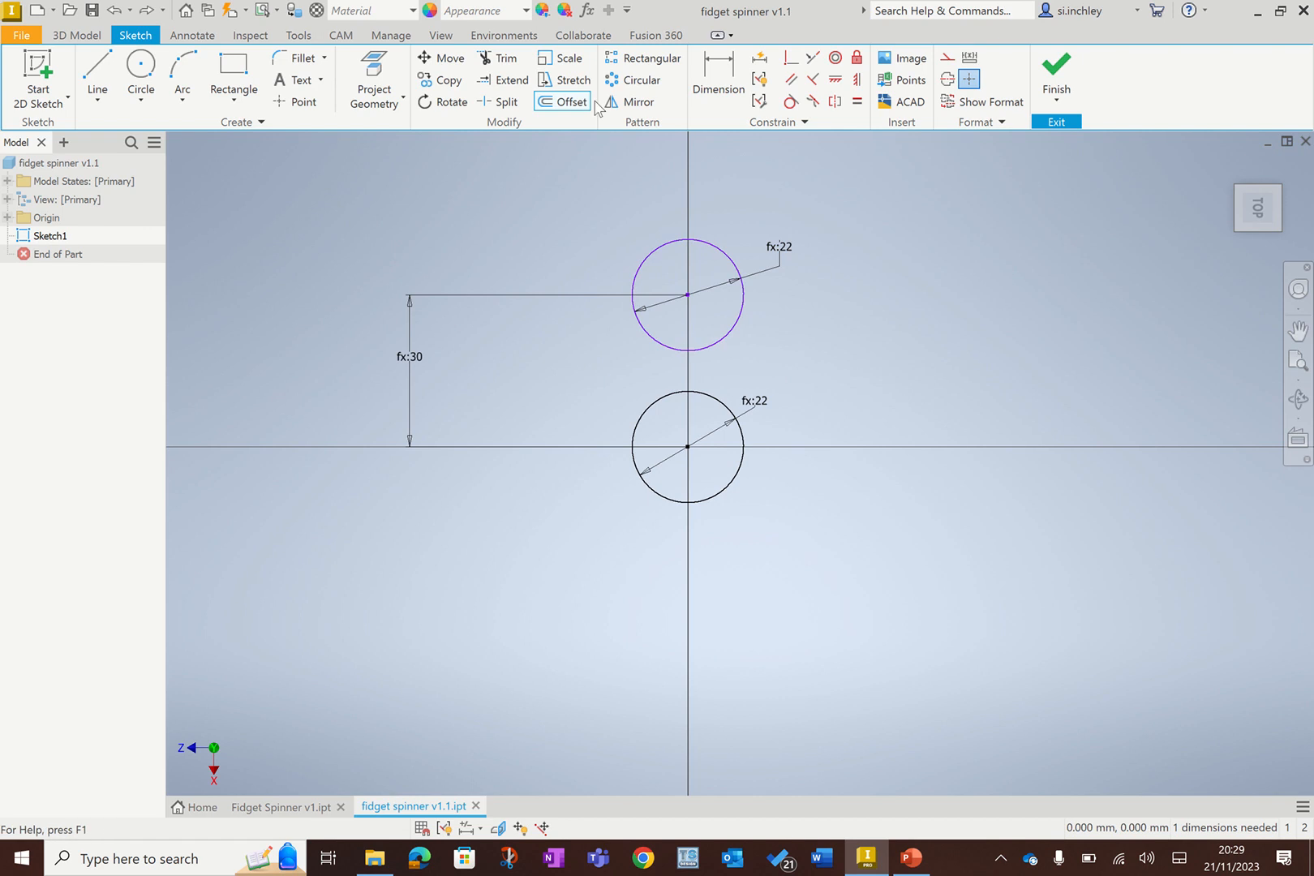
Step: Offset the upper bearing circle outward by 4 mm to form a concentric outer circle
left_click(656, 258)
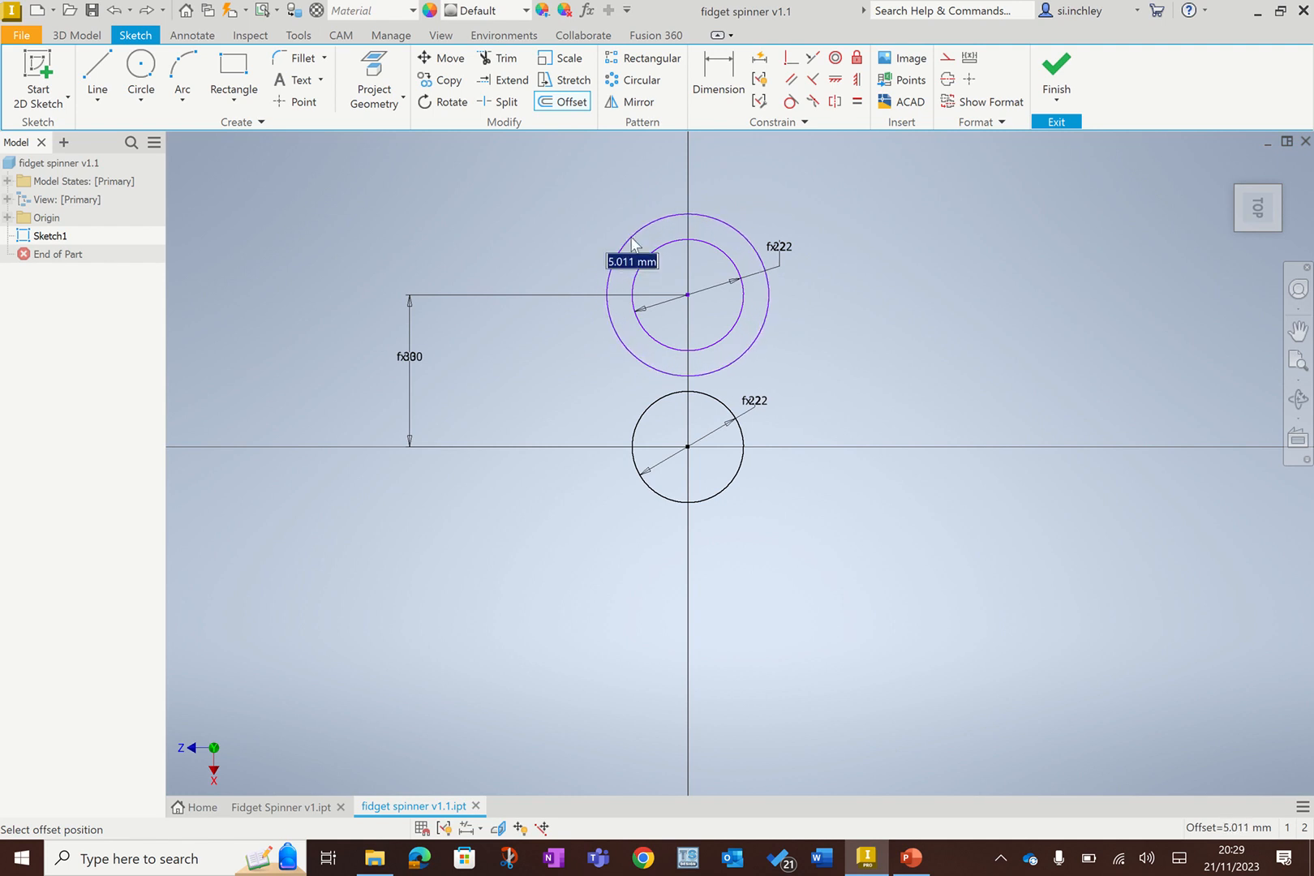
type("4")
key("Return")
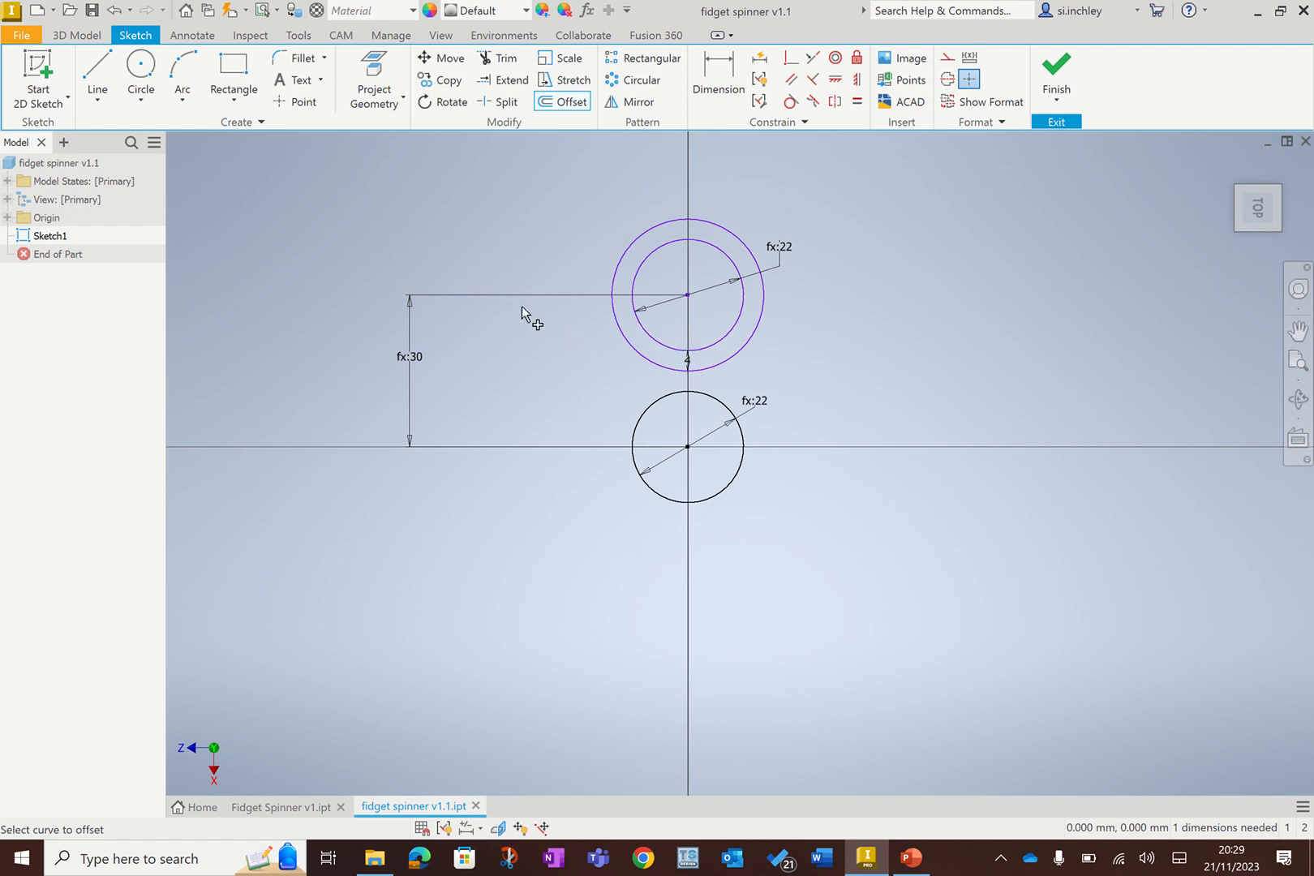
key("Escape")
key("Escape")
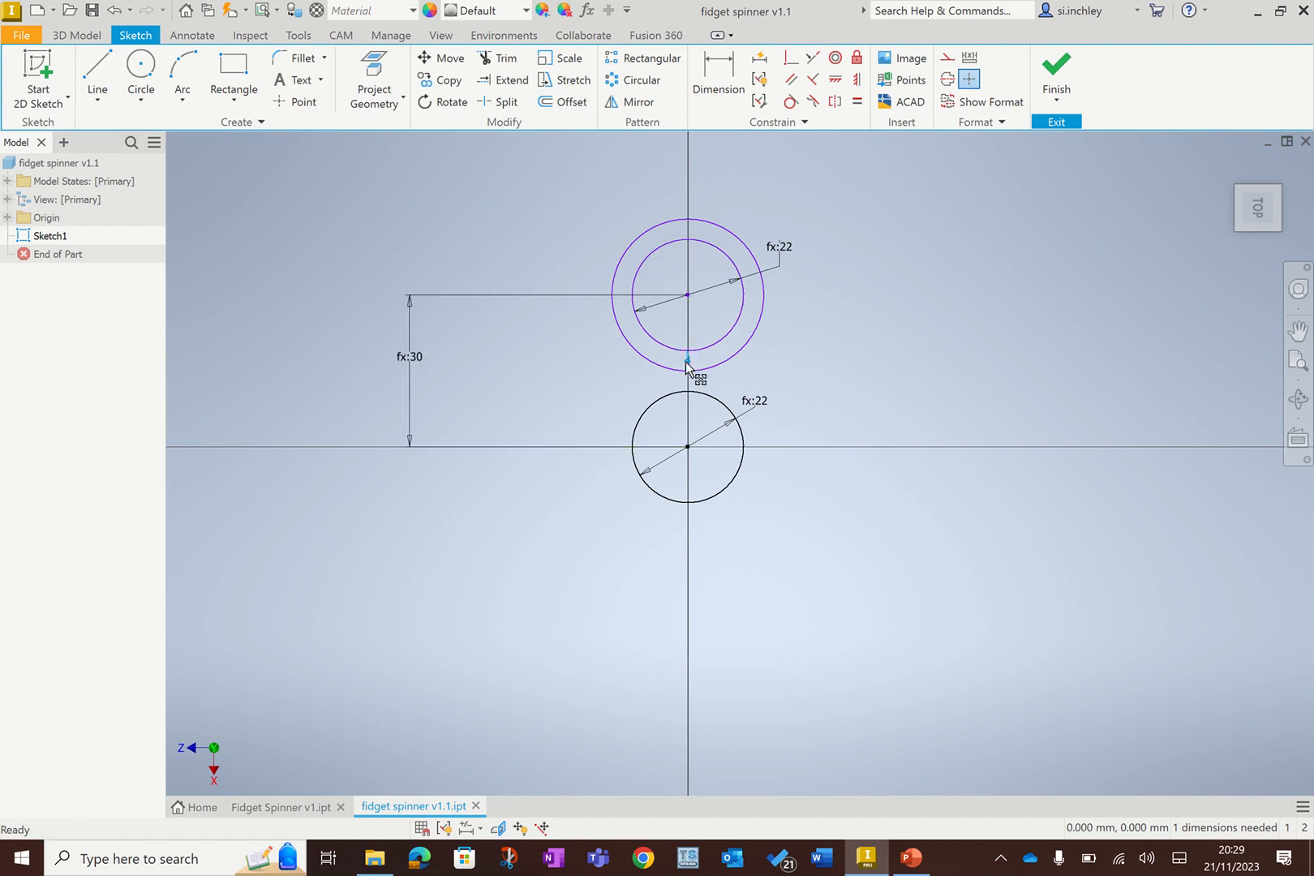
Step: Place the 4 mm offset dimension clear of the circles and link its value to the wall_thk parameter
left_click_drag(686, 367, 561, 359)
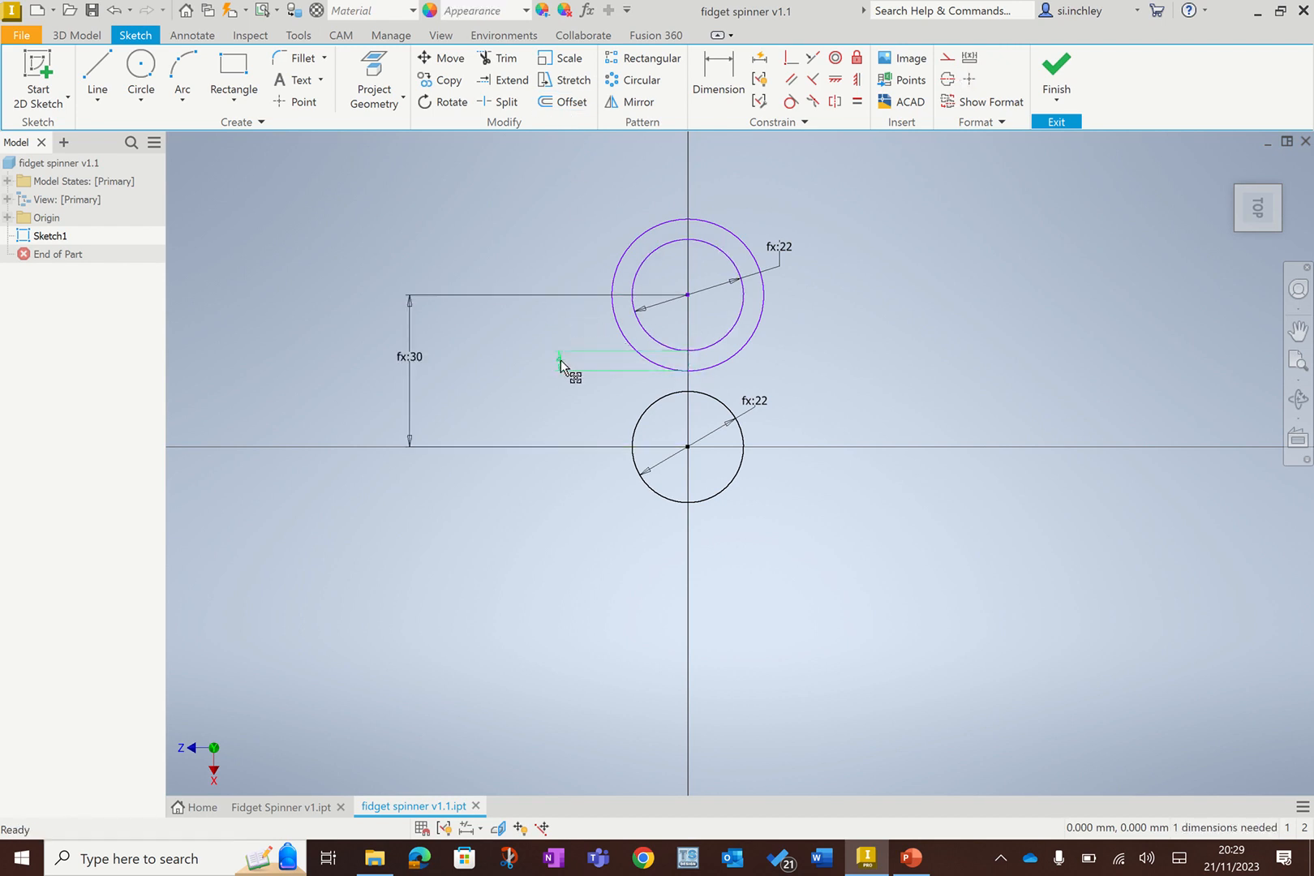
left_click(579, 420)
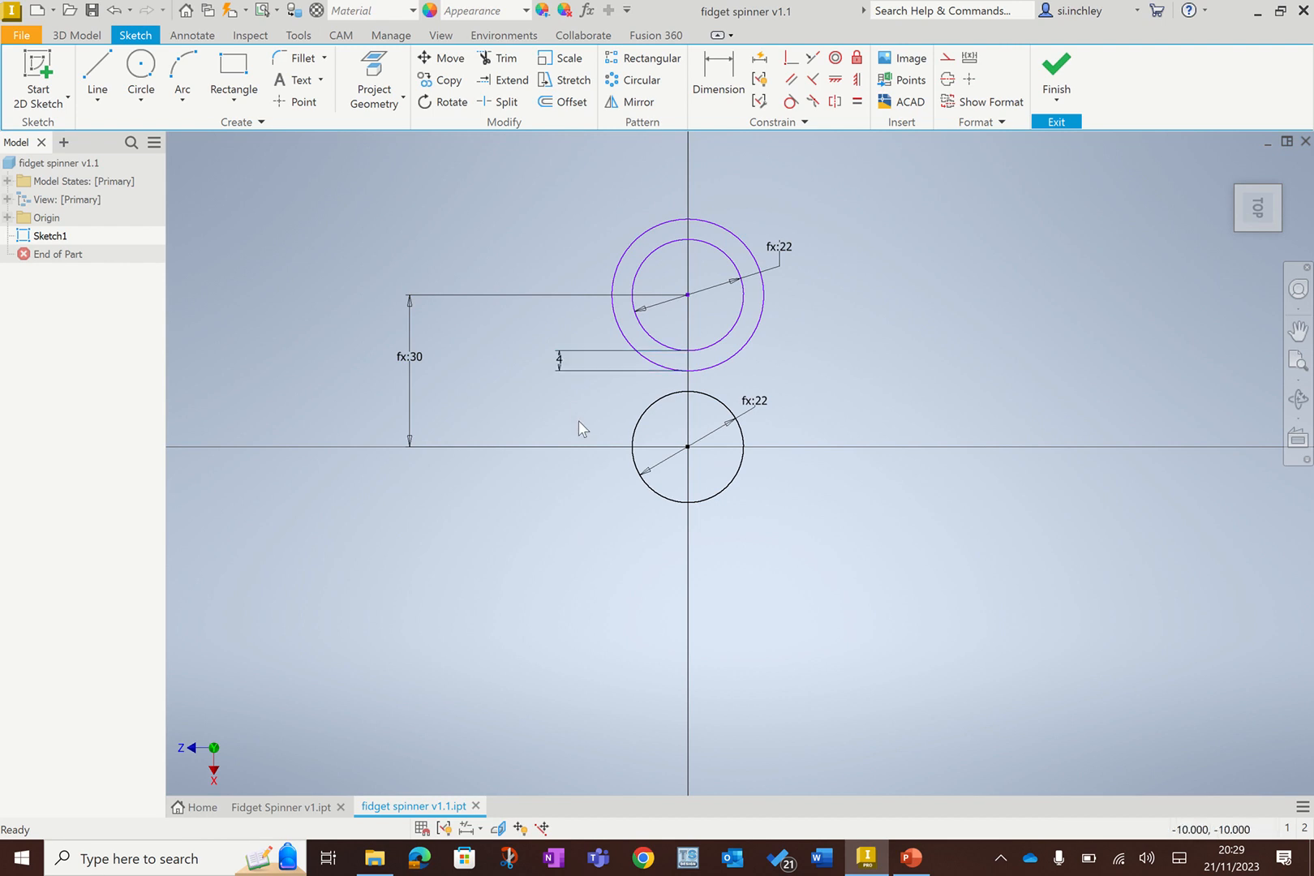
double_click(558, 358)
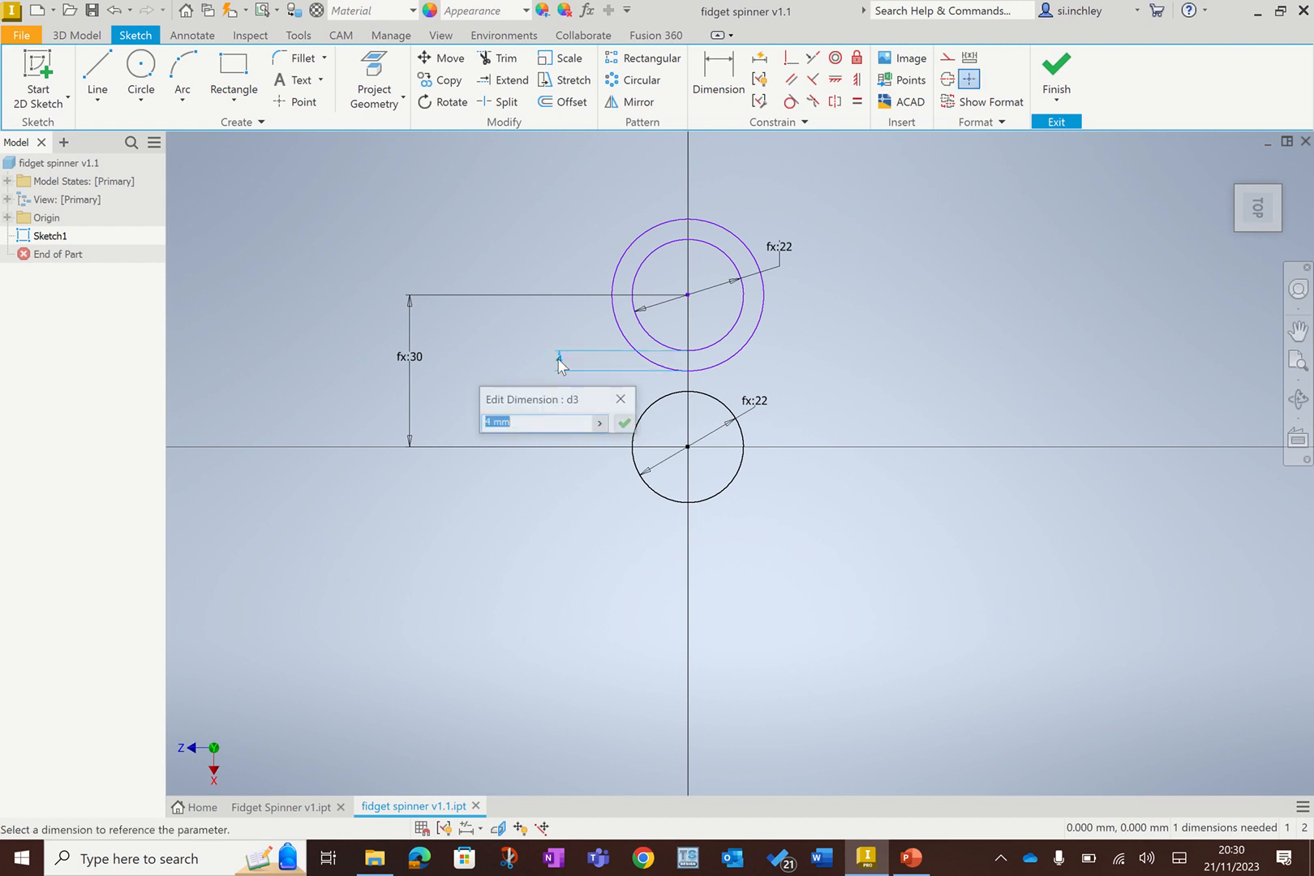
left_click(601, 425)
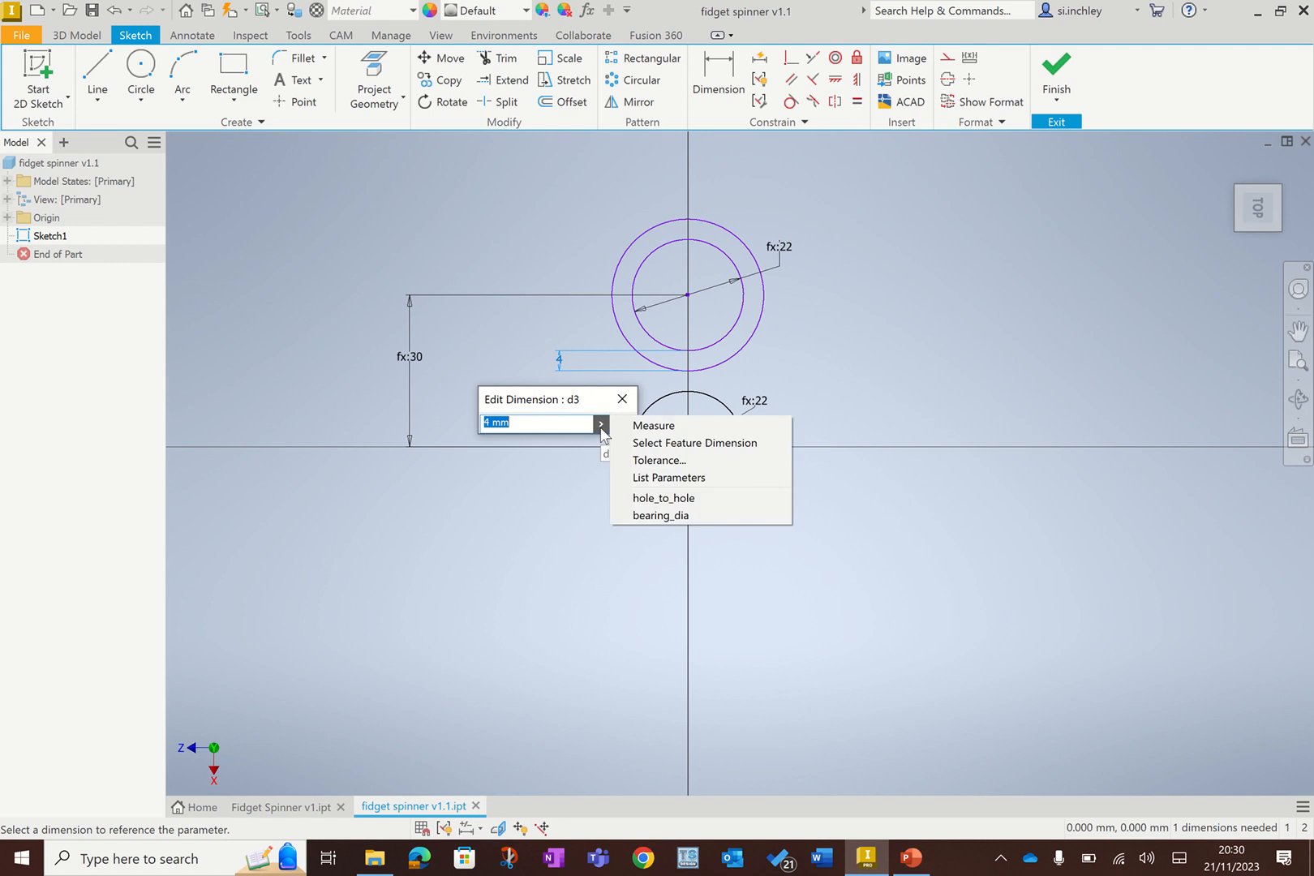
left_click(663, 479)
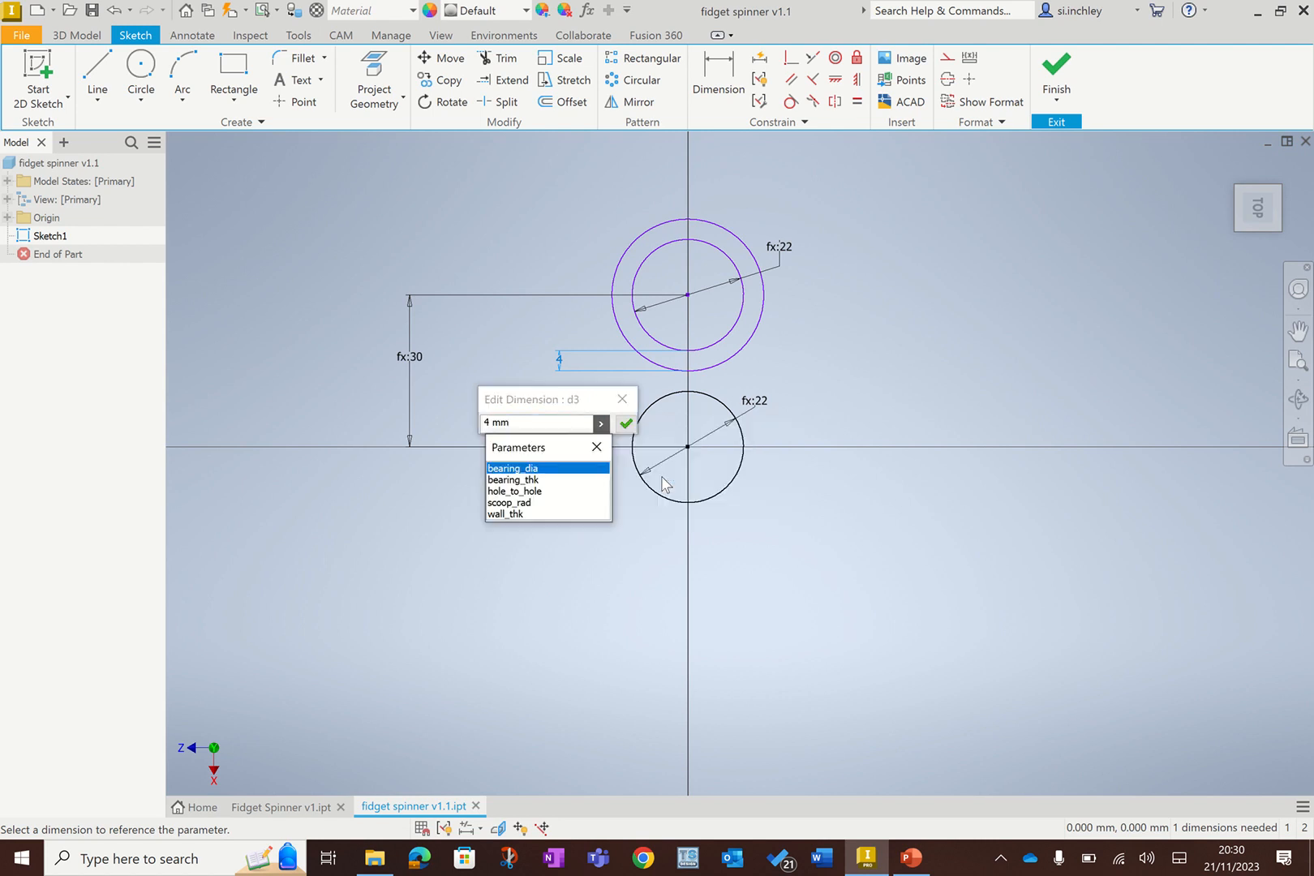
left_click(504, 514)
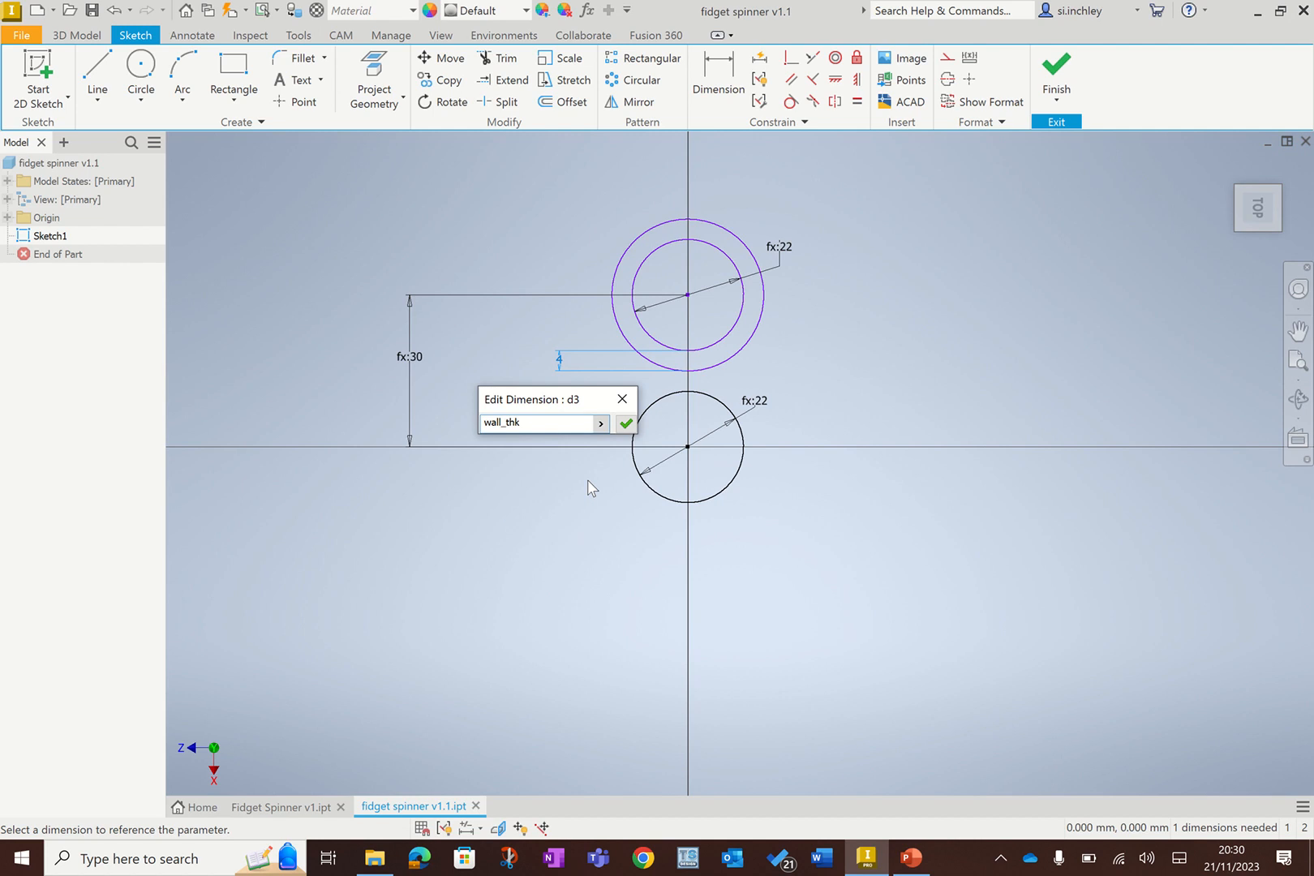
left_click(626, 424)
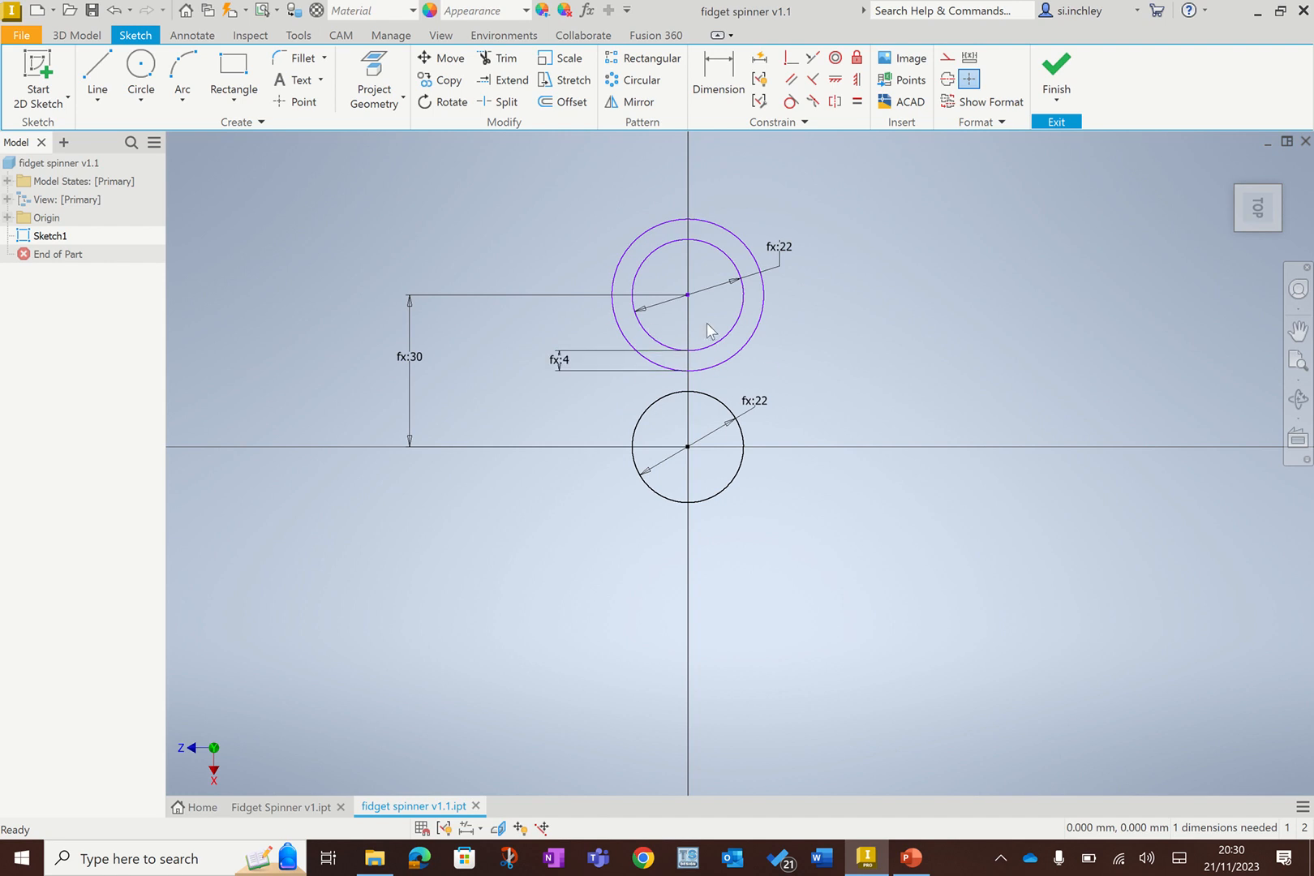
Step: Create a circular pattern of the two upper concentric circles around the central circle, with 3 instances over 360 degrees
left_click(622, 81)
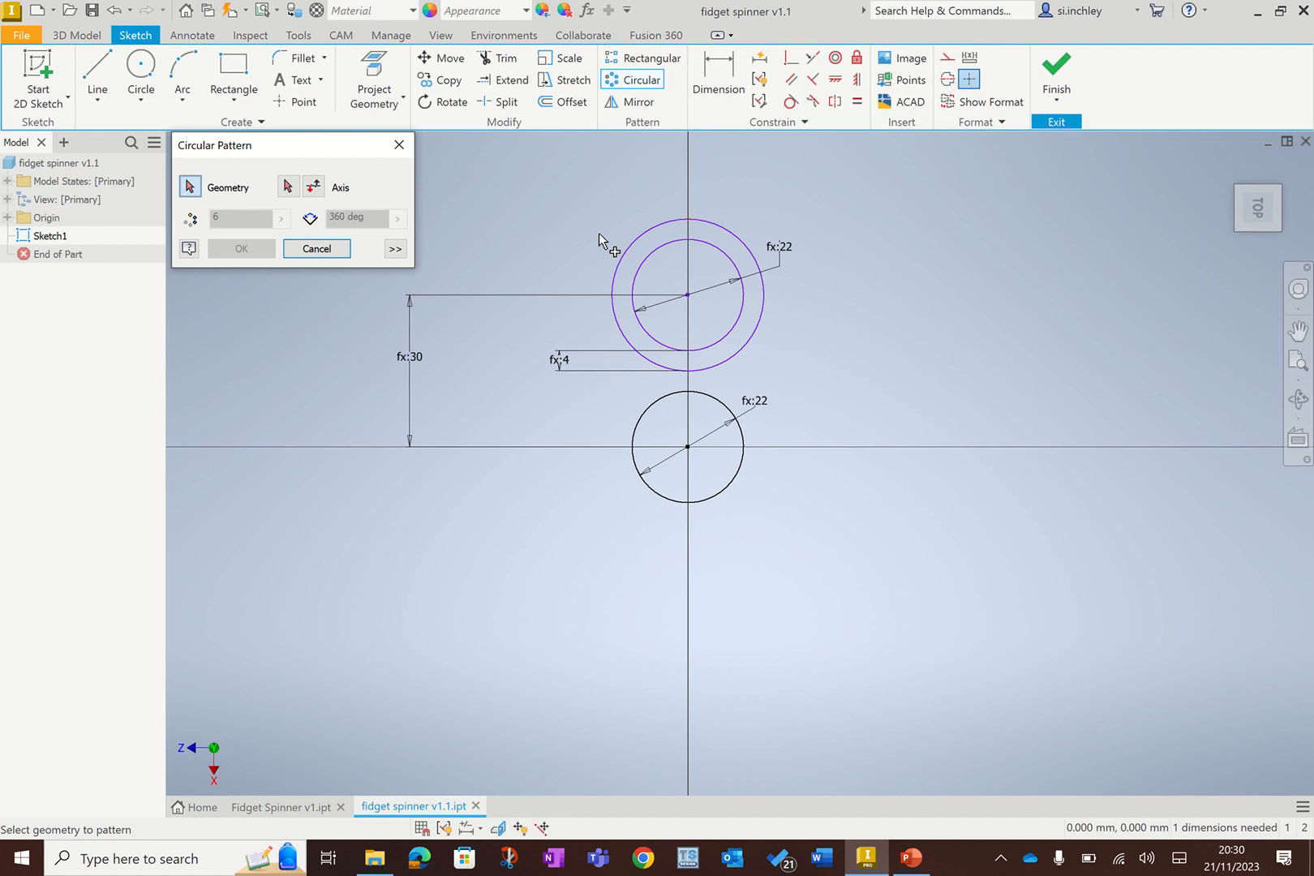
left_click(655, 229)
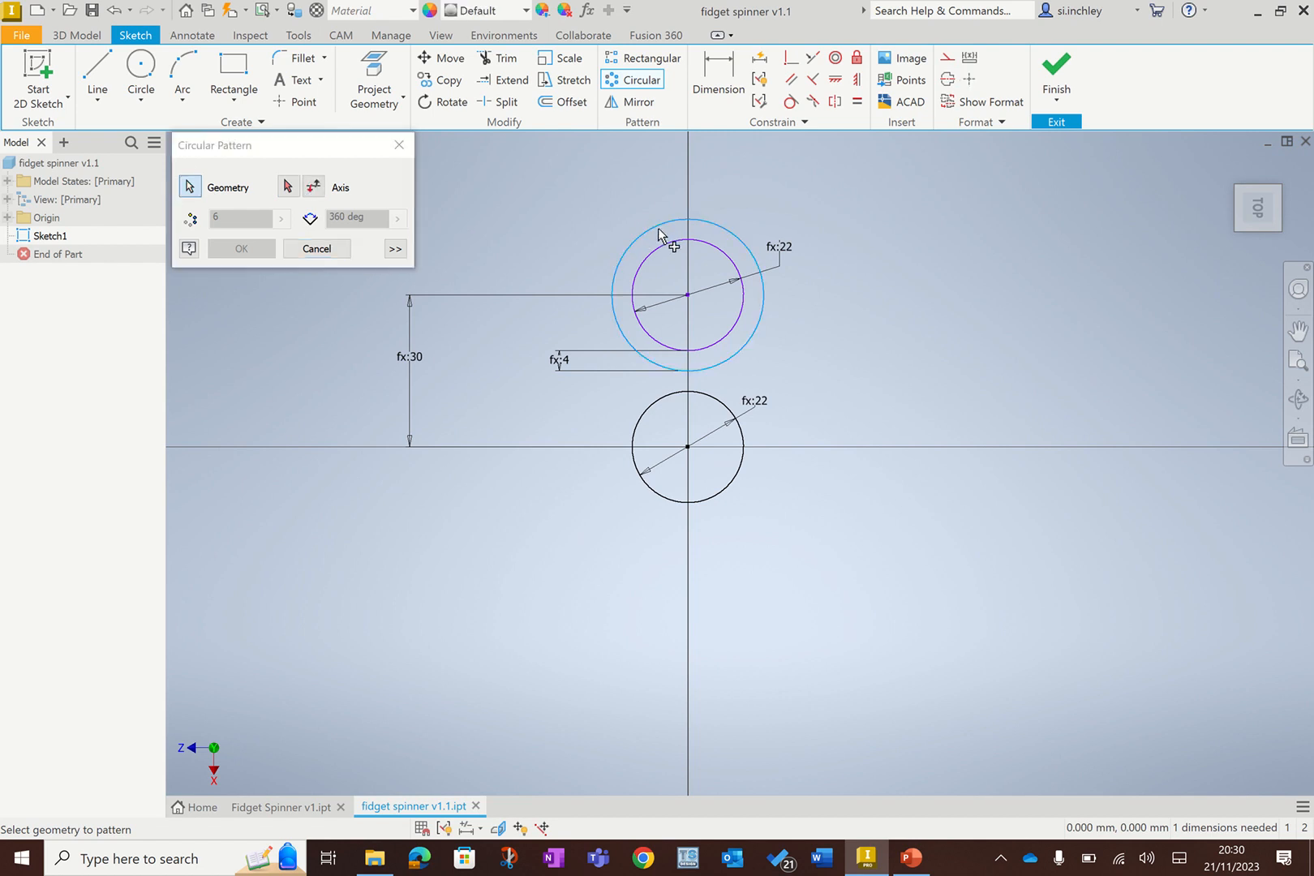
left_click(668, 242)
left_click(289, 188)
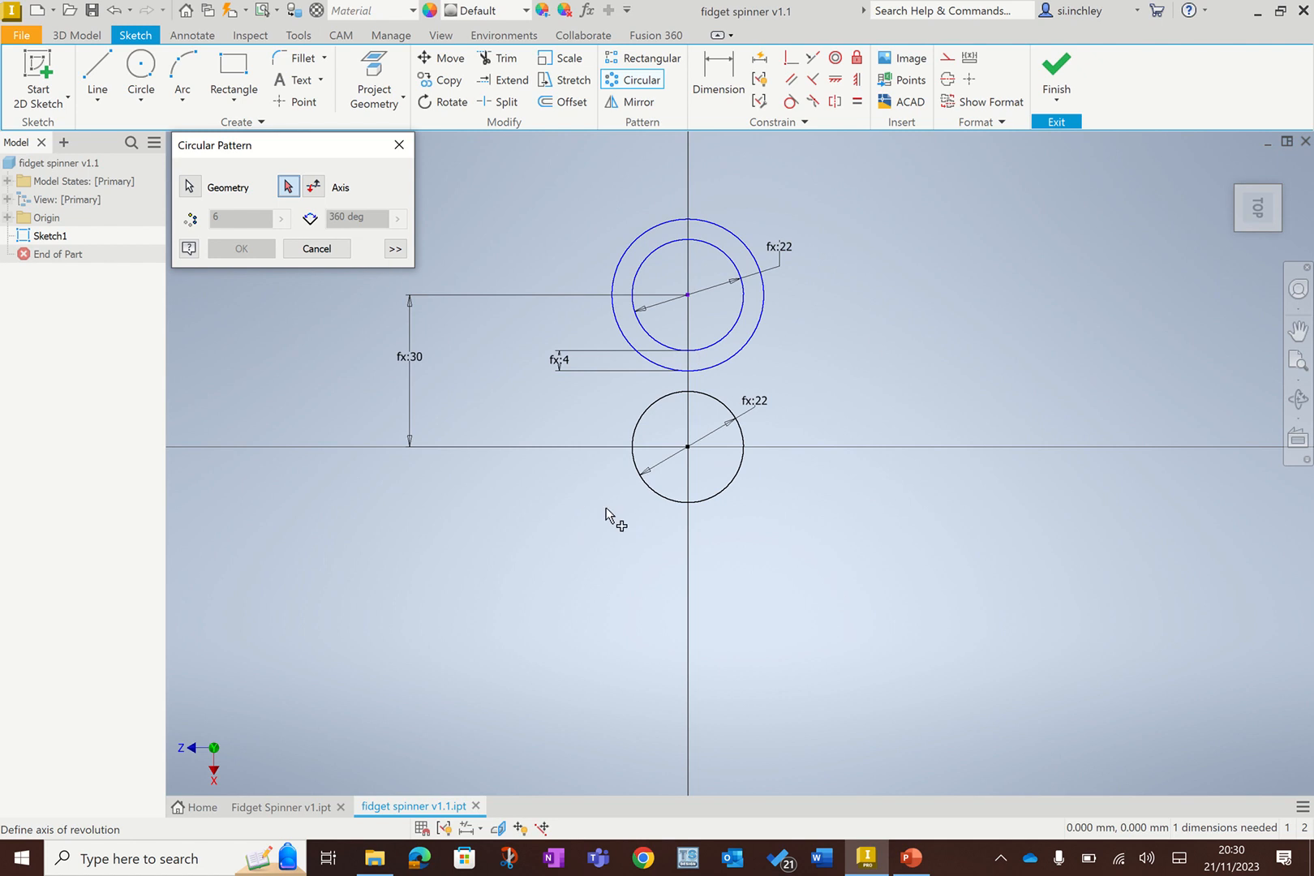
left_click(634, 468)
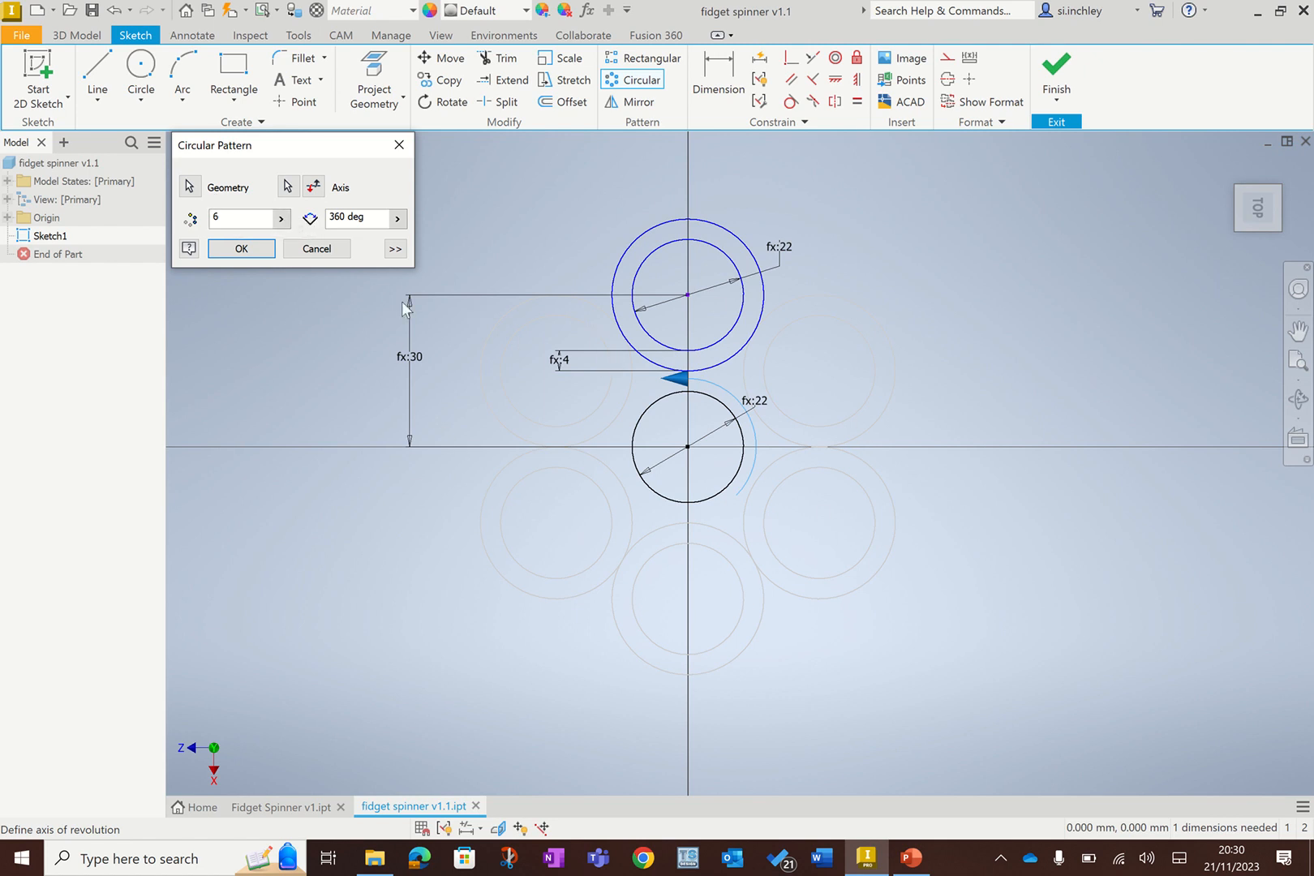
double_click(229, 219)
type("3")
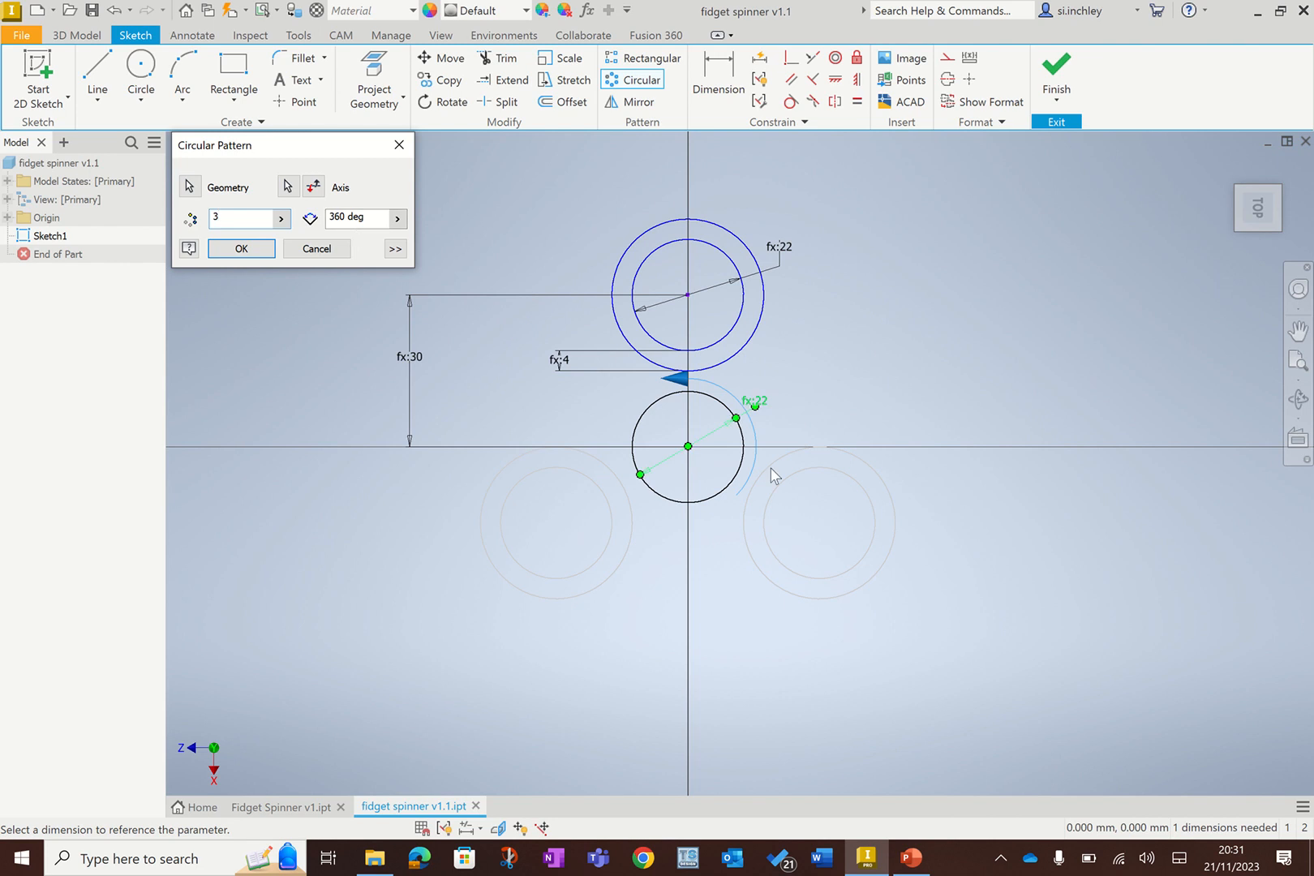
left_click(241, 249)
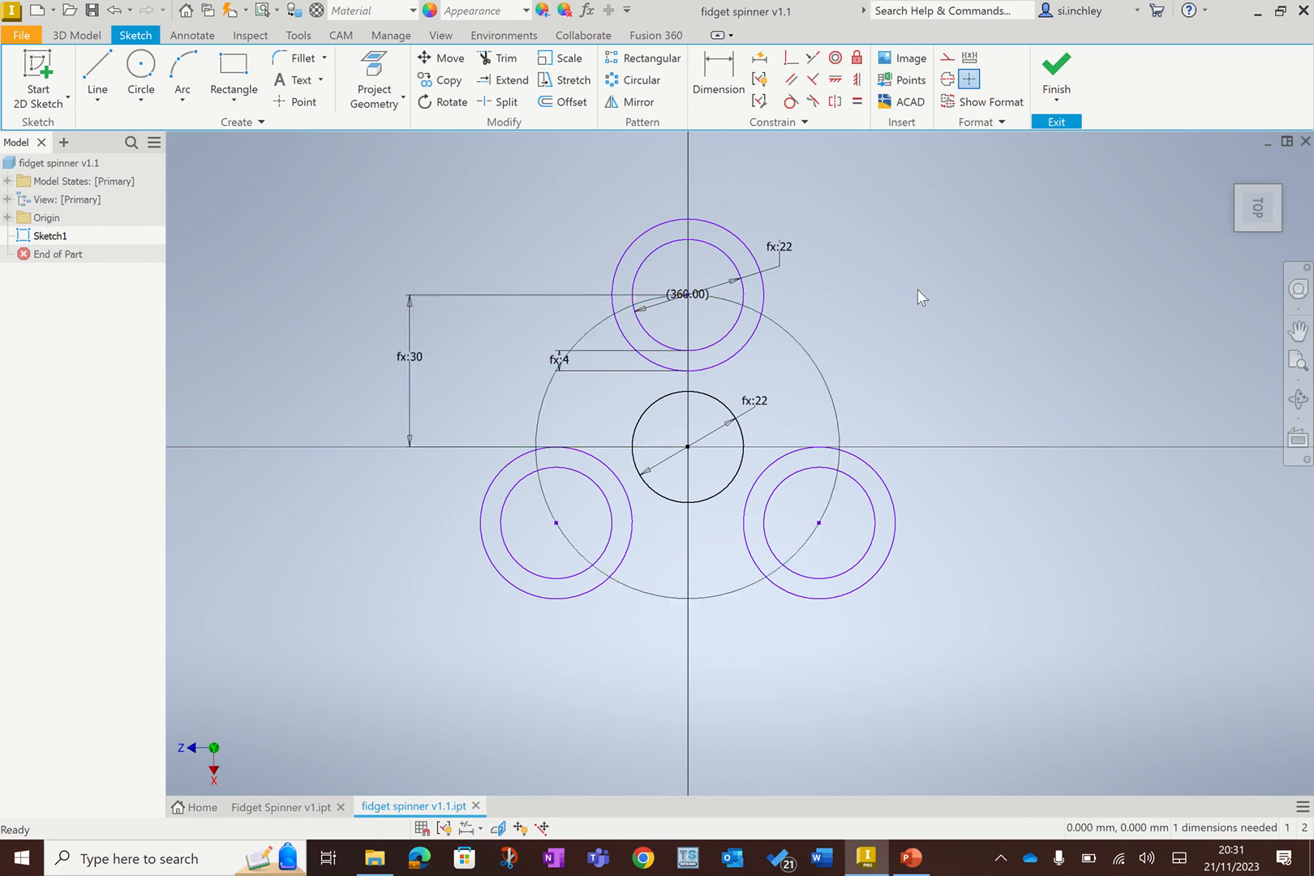
Step: Draw a three-point arc of about 36 mm radius, curving inward between the upper and lower-right outer circles
scroll(917, 289, "down", 1)
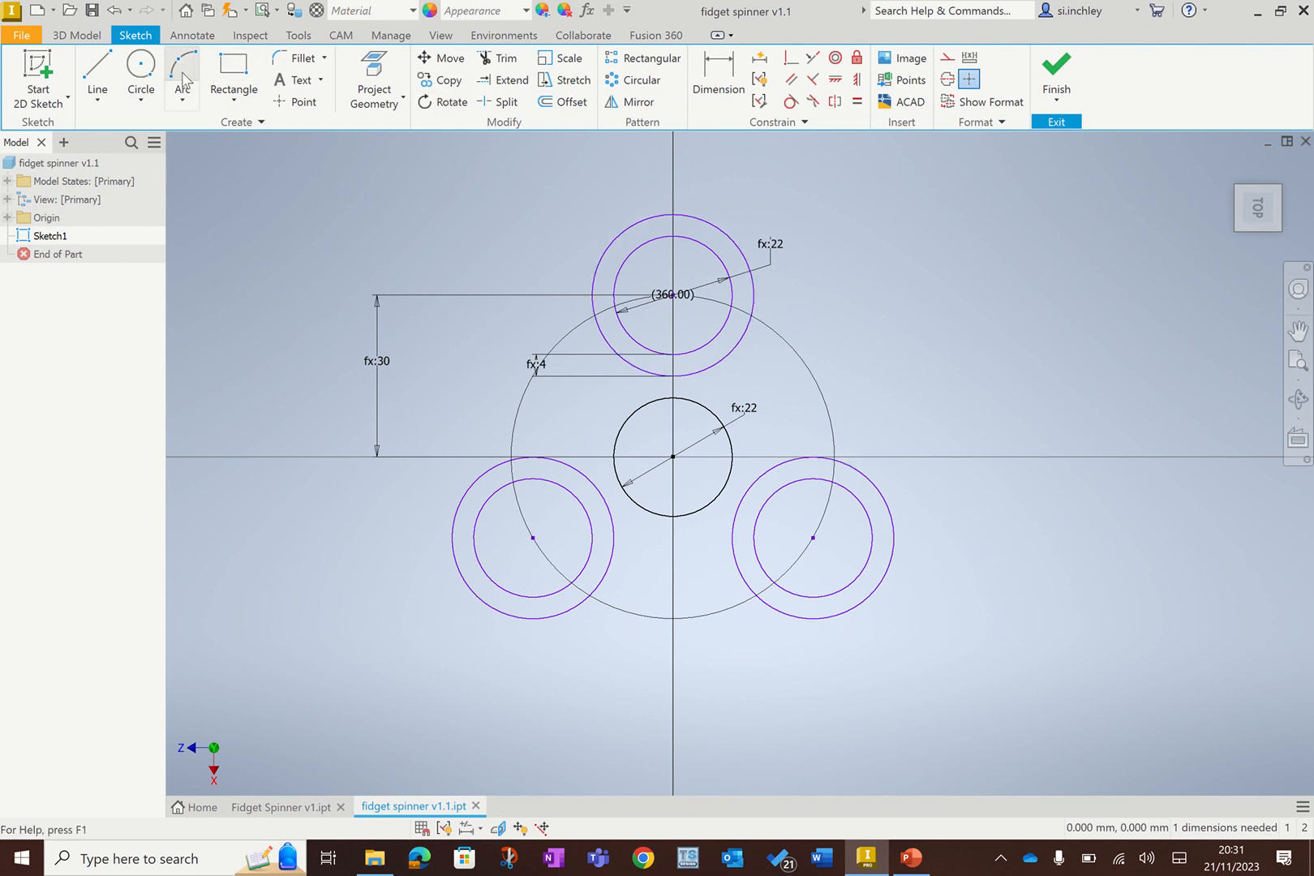
left_click(181, 99)
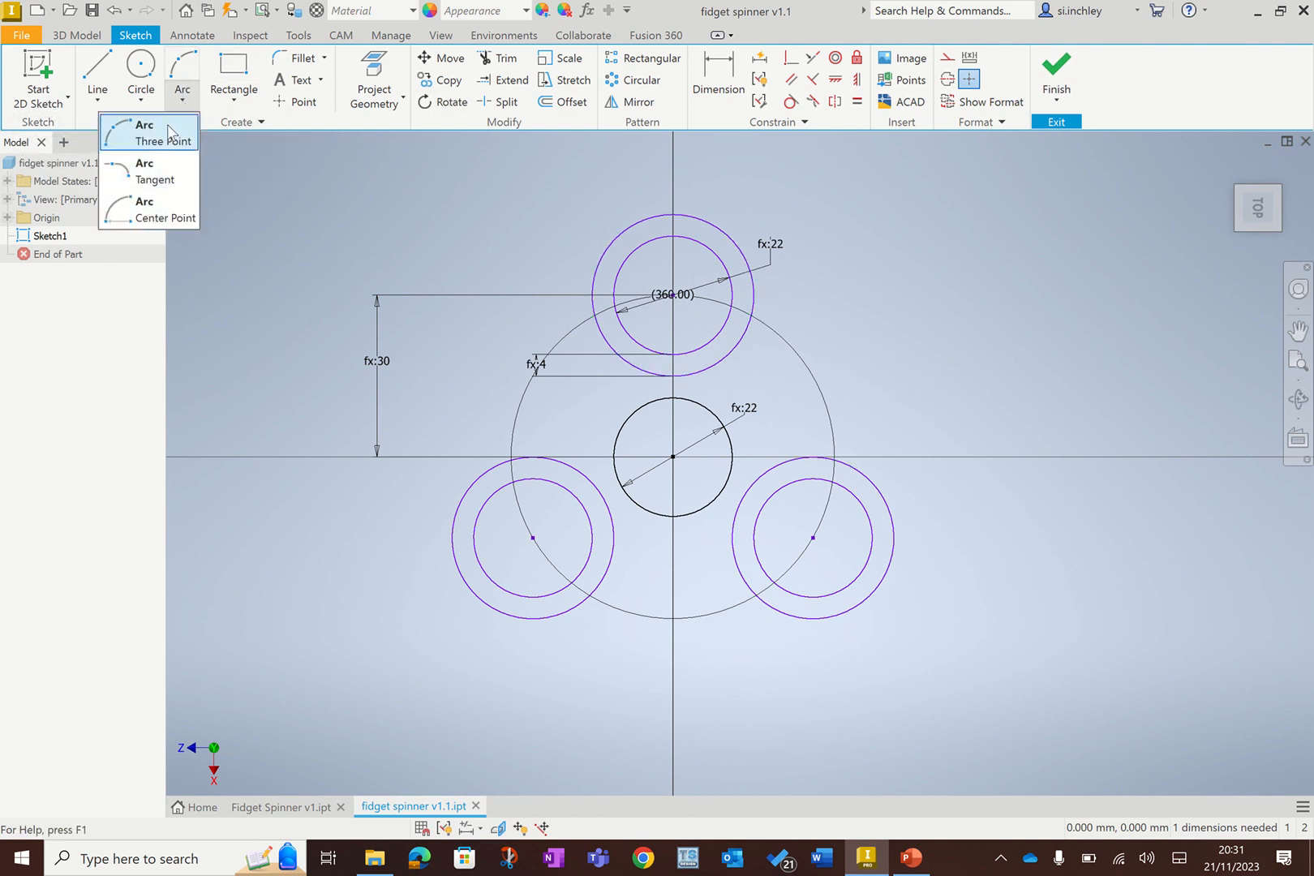
left_click(185, 77)
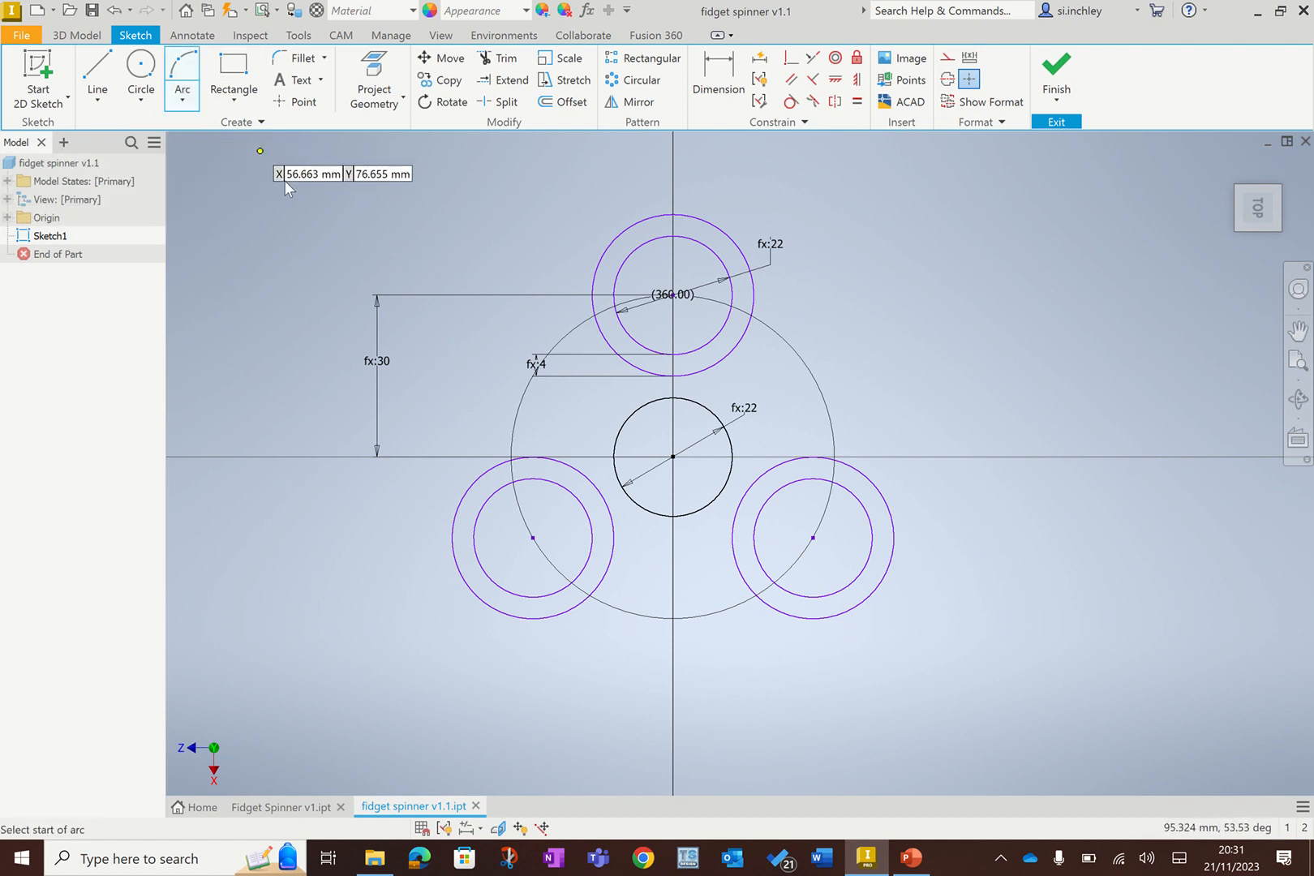
left_click(748, 329)
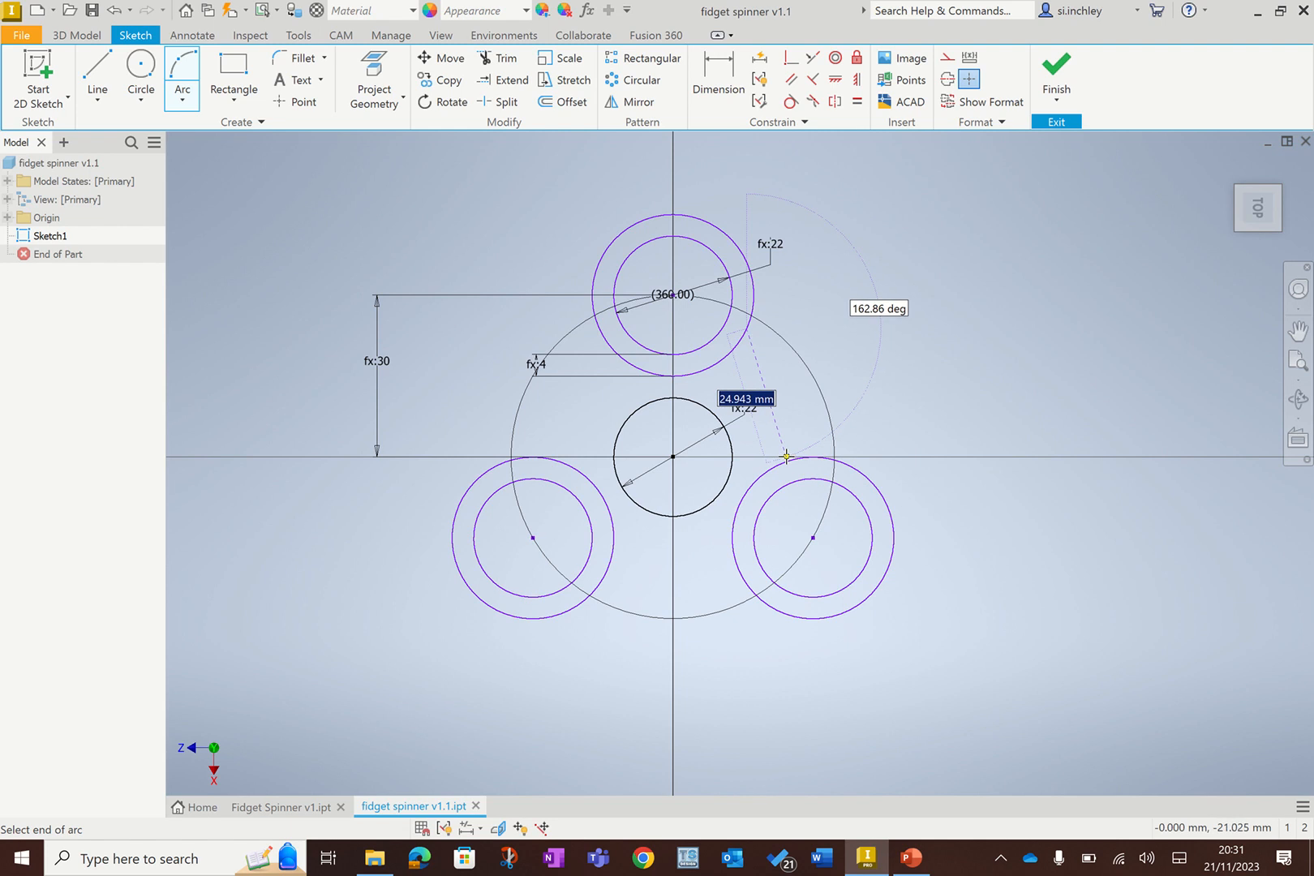
left_click(849, 465)
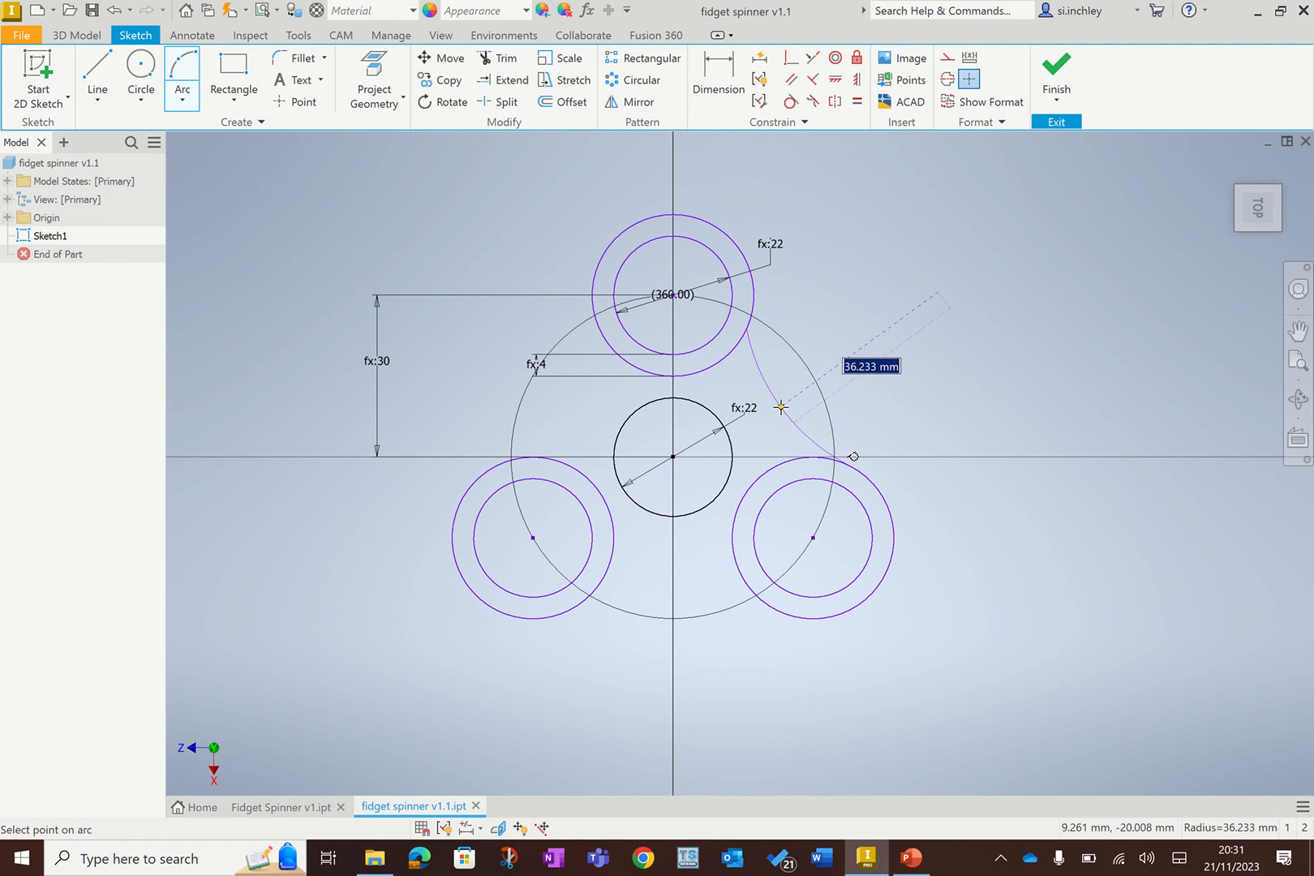
left_click(781, 407)
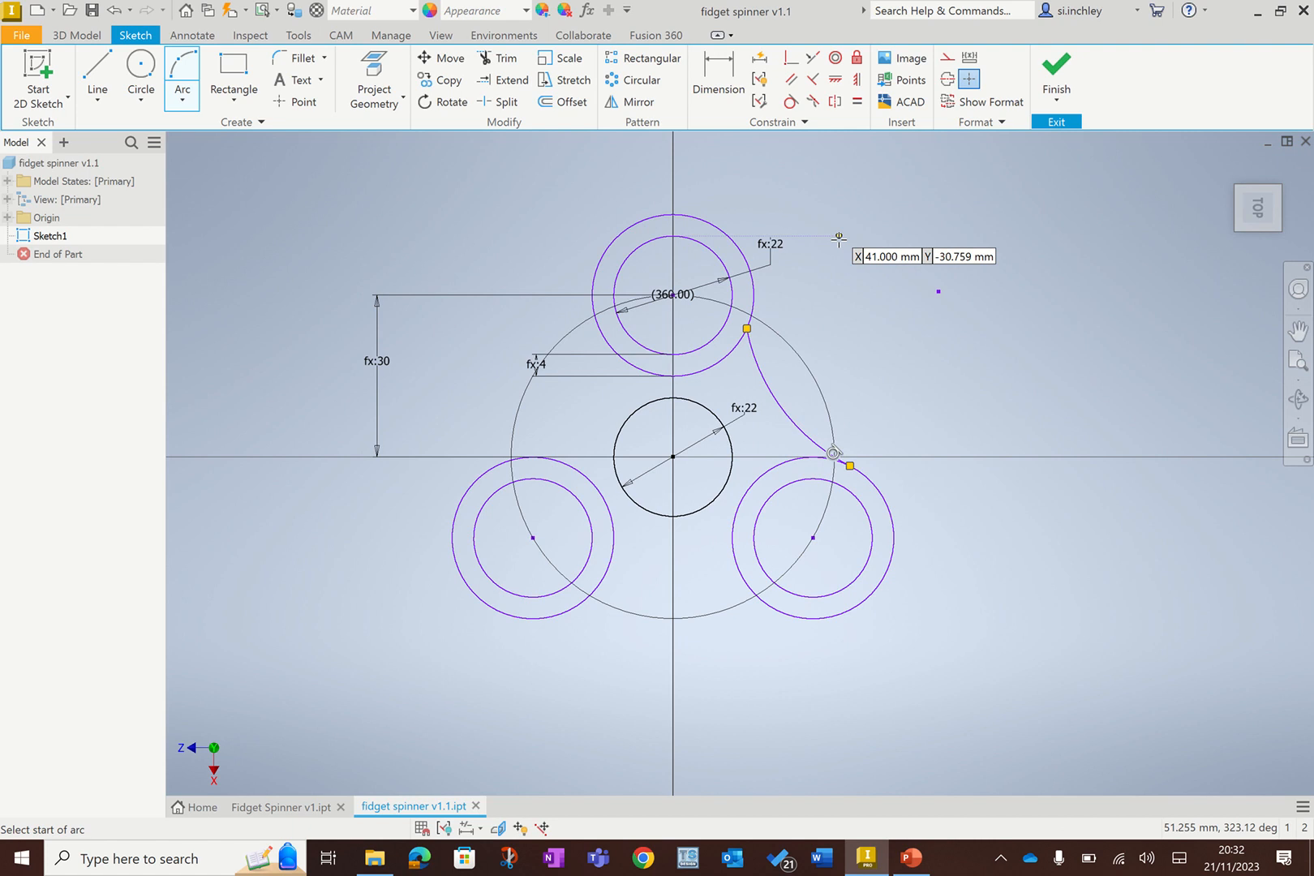
key("Escape")
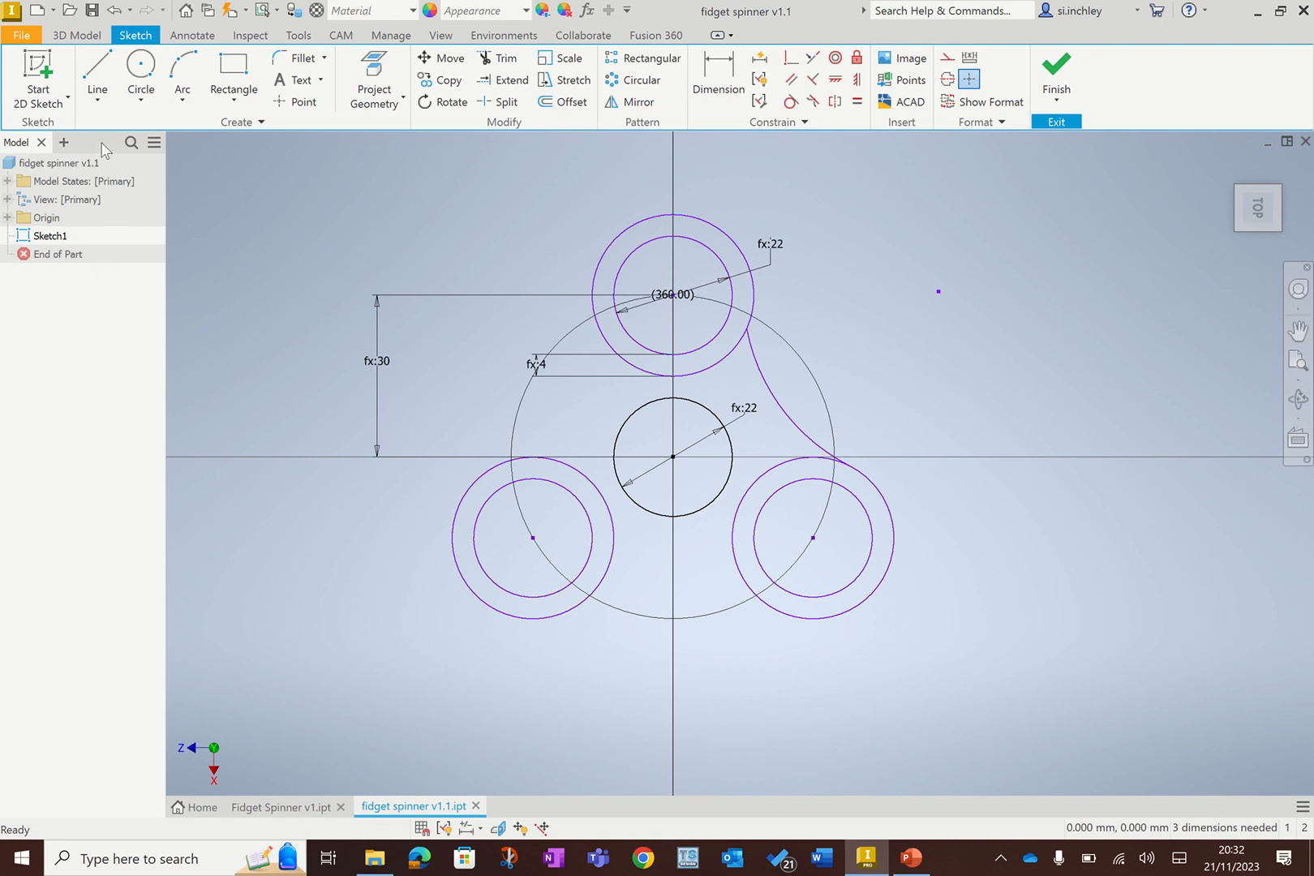
left_click(115, 12)
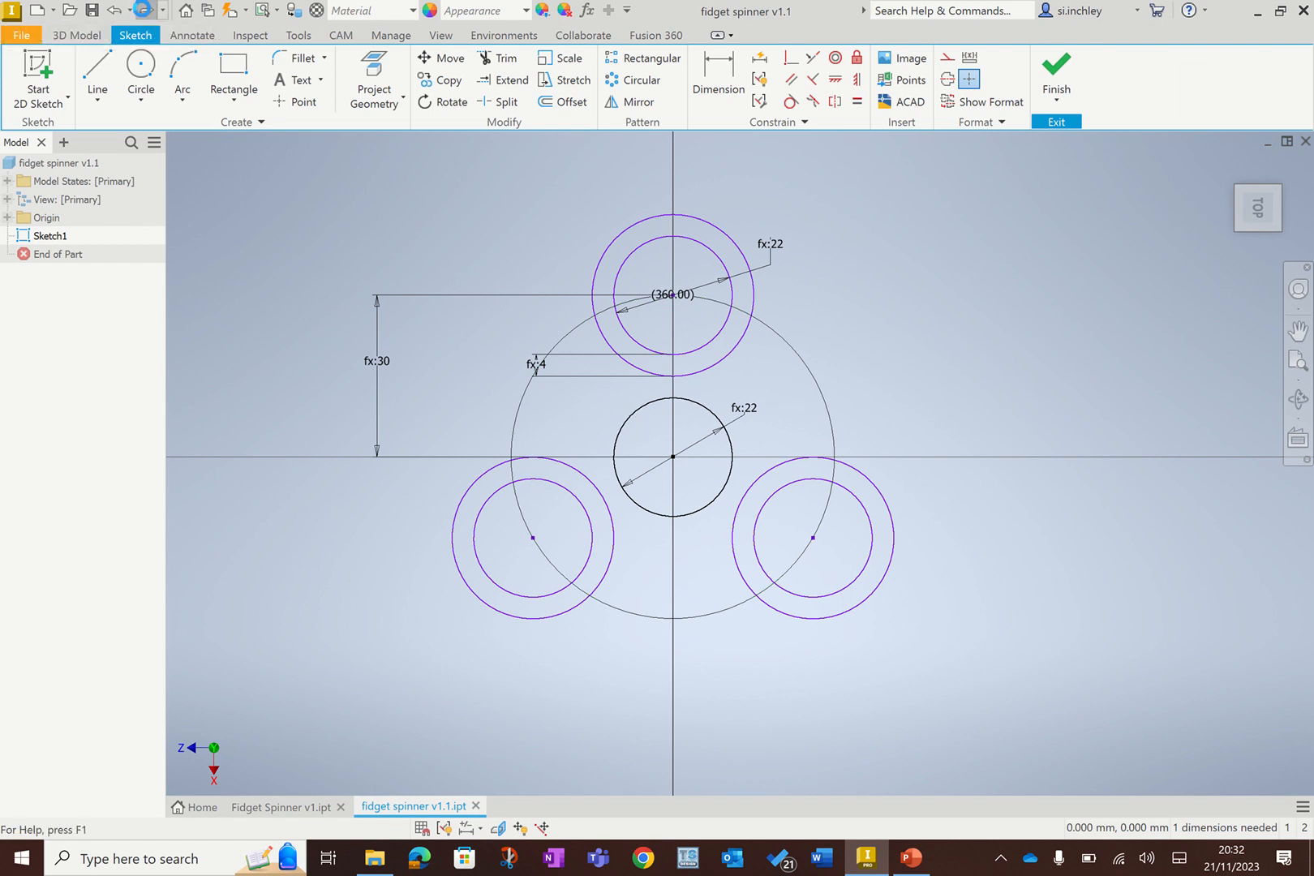
left_click(145, 12)
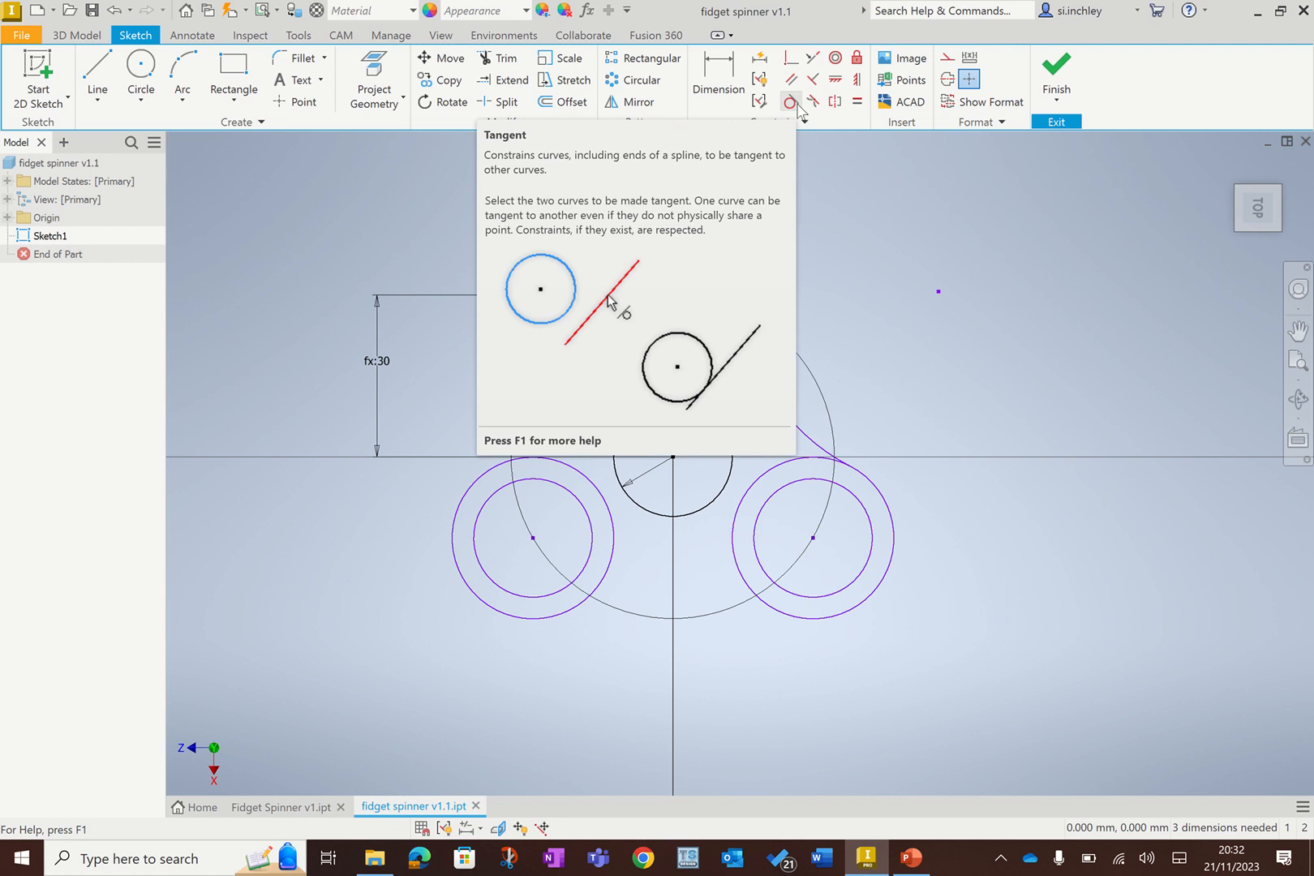
Step: Make the arc tangent to the upper outer circle and try the same constraint with the lower-right outer circle
left_click(791, 103)
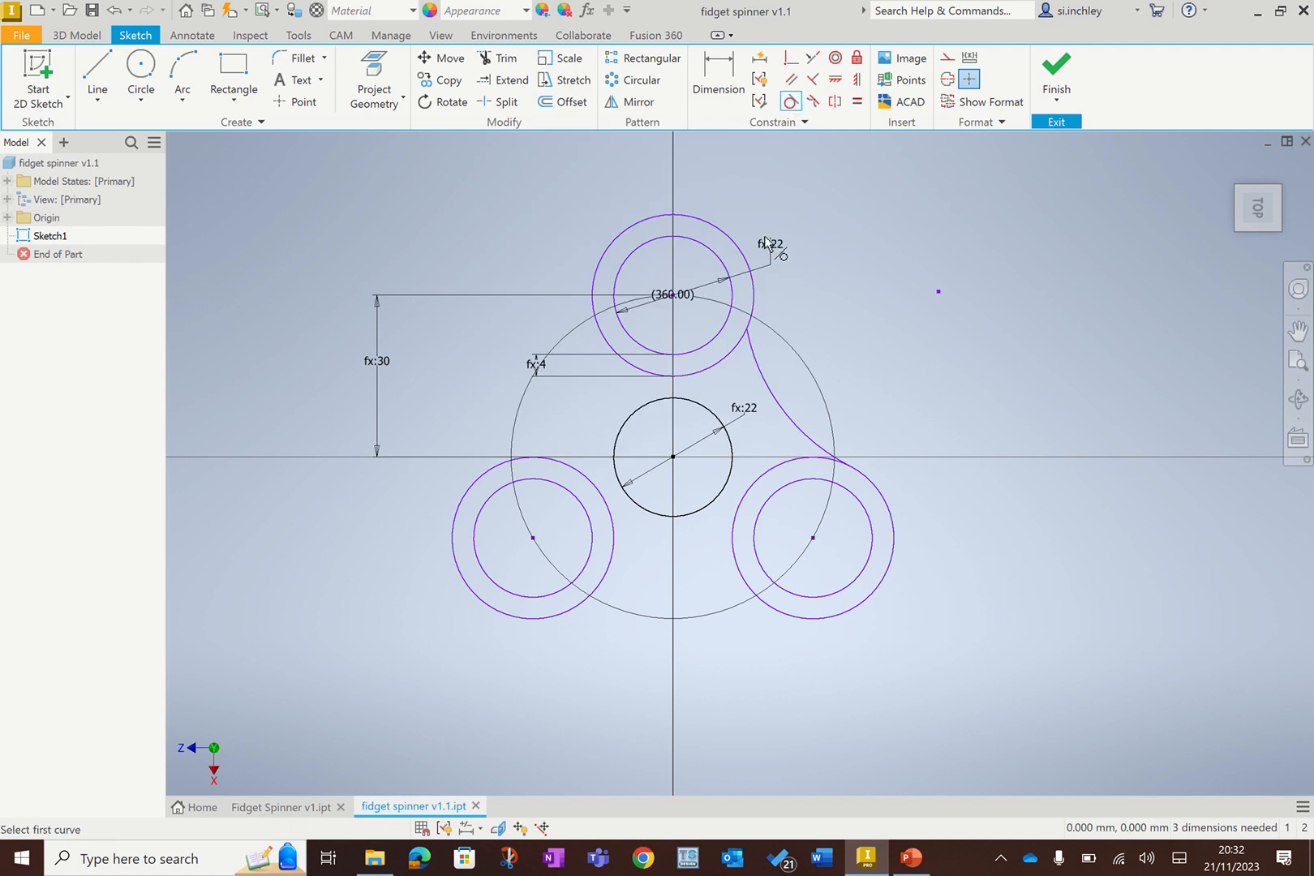
left_click(758, 366)
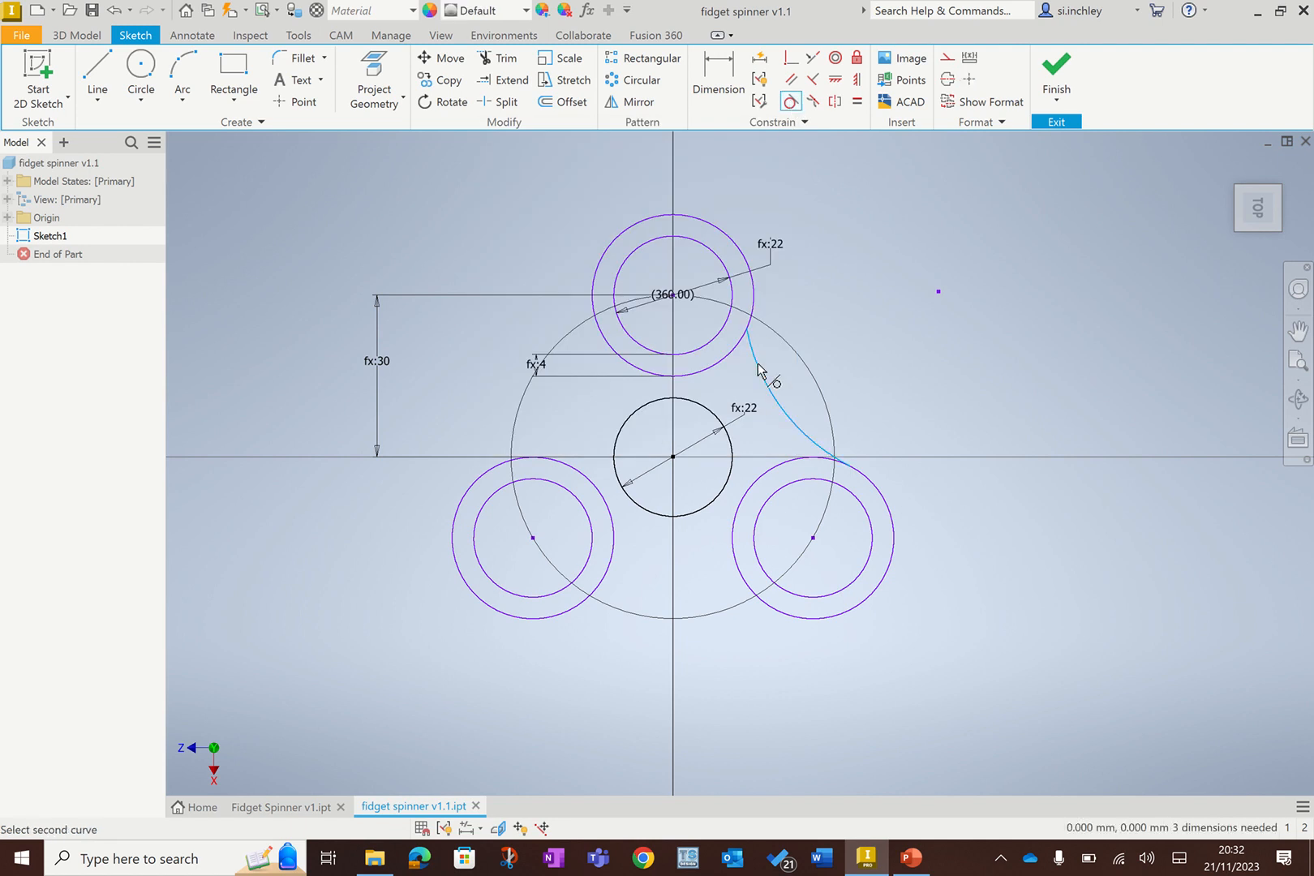
left_click(753, 297)
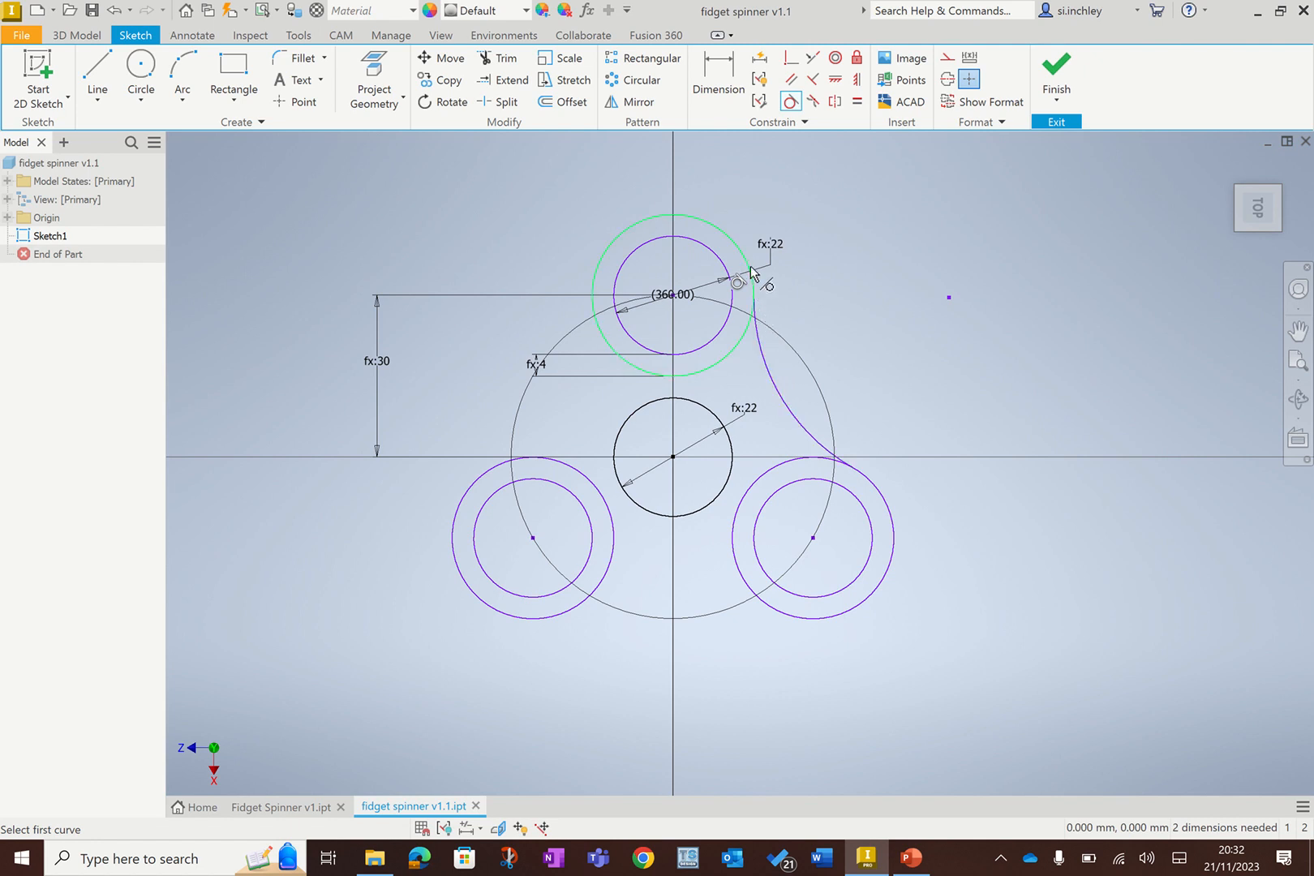
left_click(814, 445)
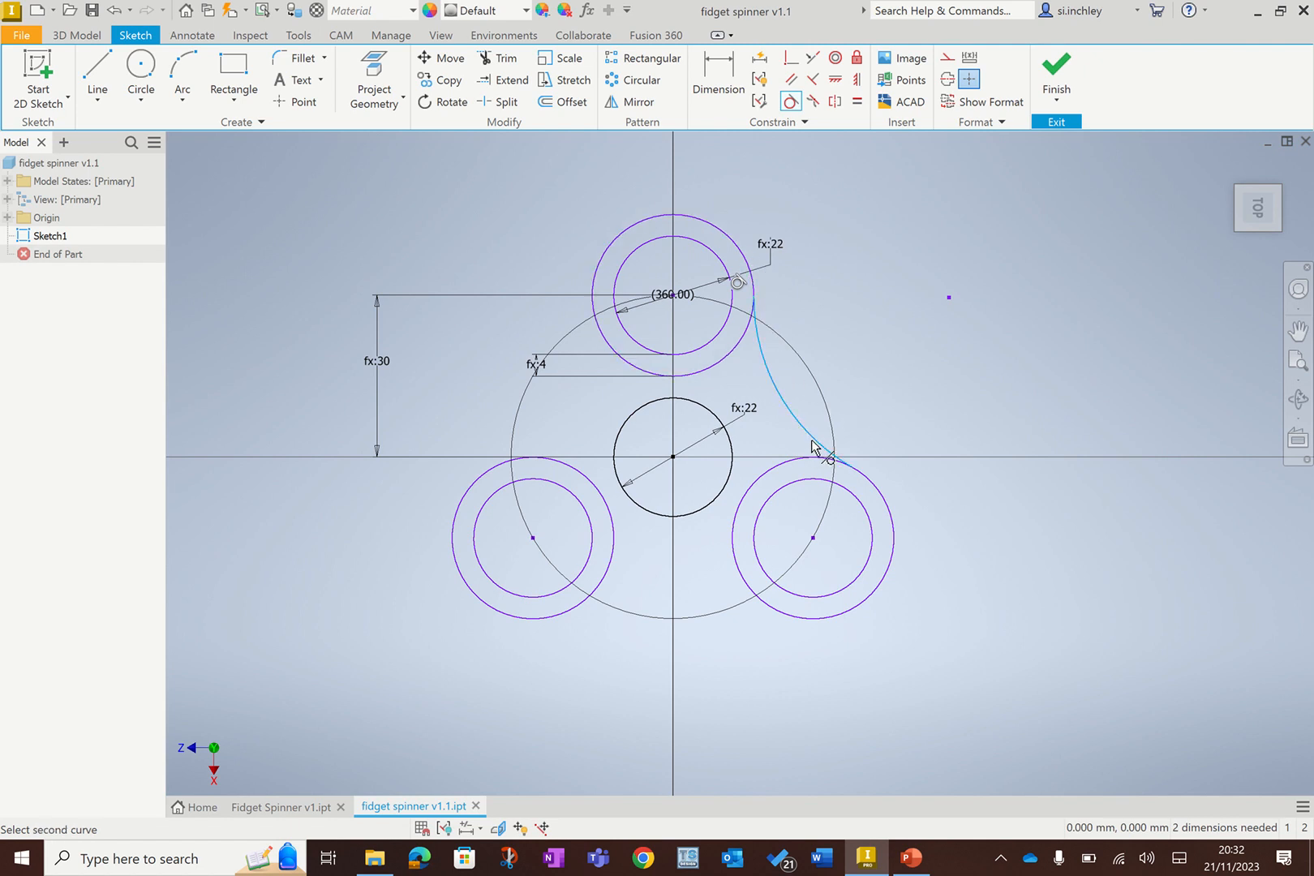
left_click(778, 465)
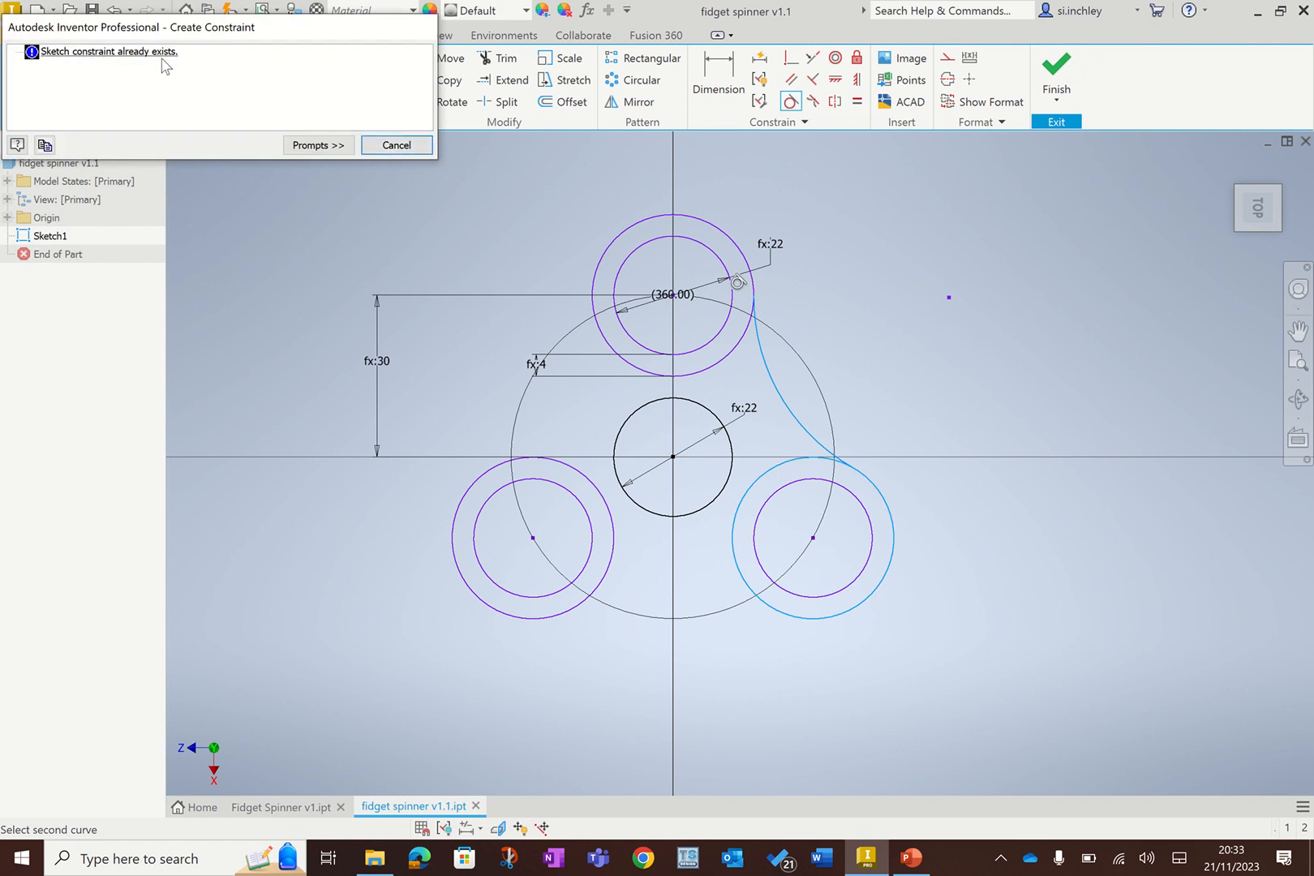
left_click(397, 148)
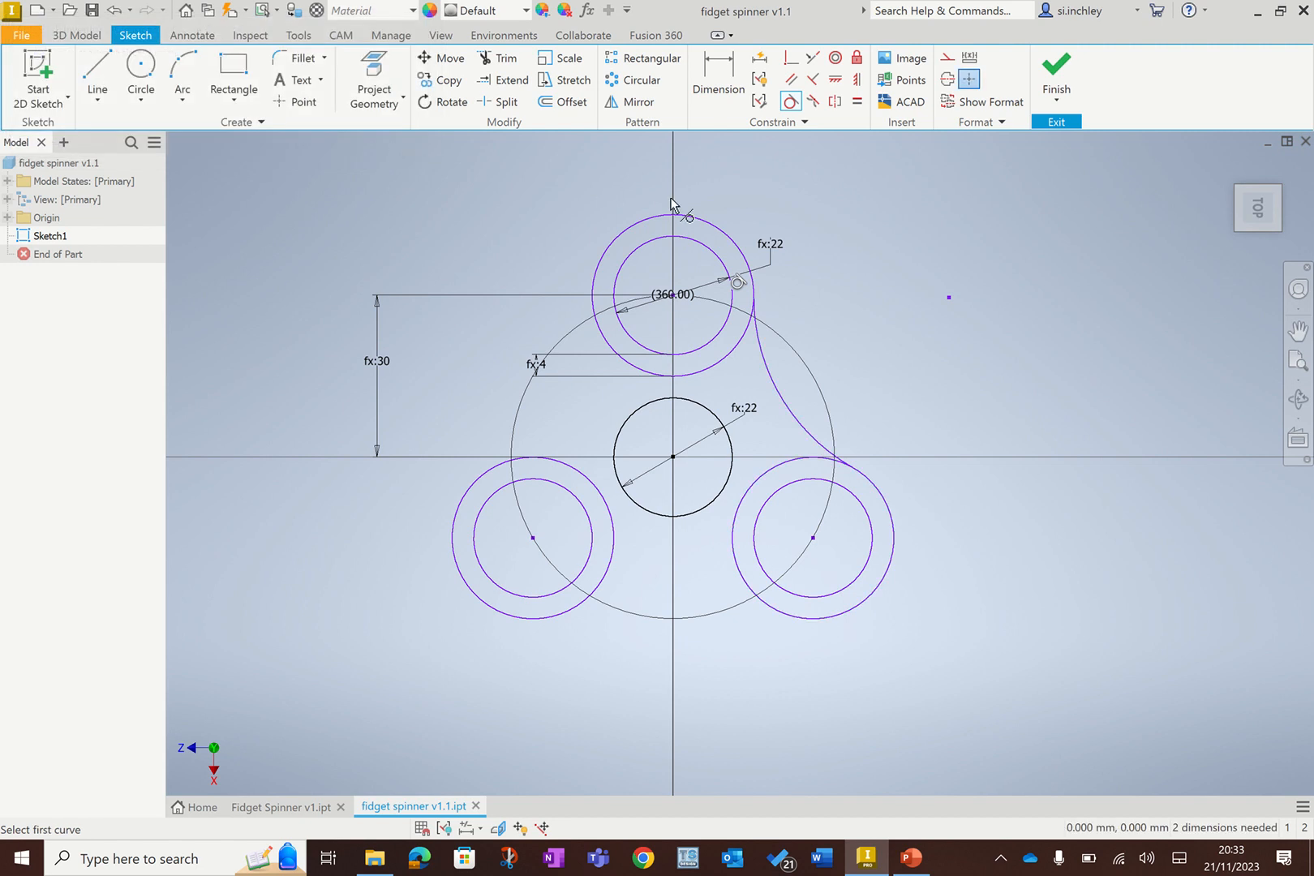
Step: Dimension the connecting arc's radius and set it to 30 mm
left_click(718, 77)
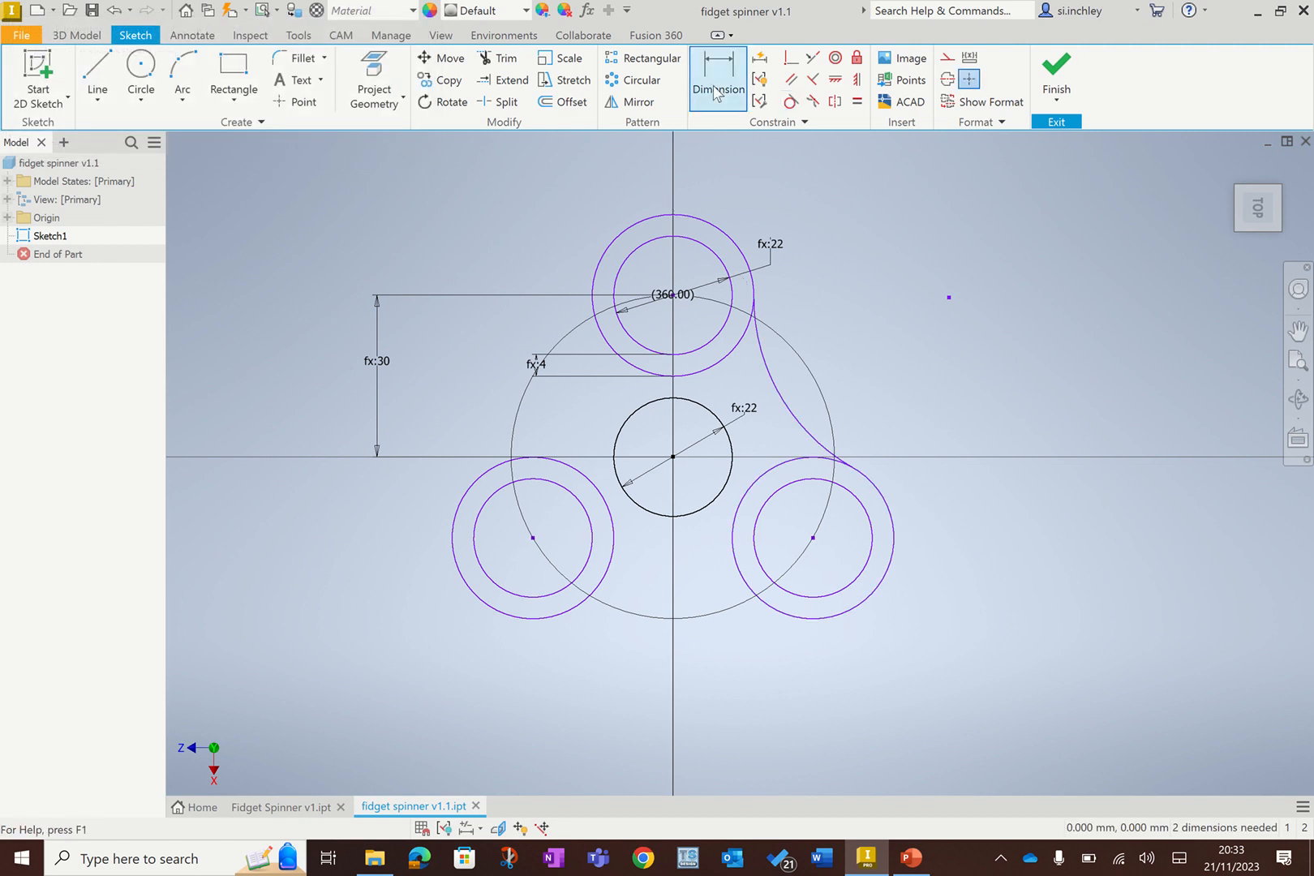
left_click(795, 422)
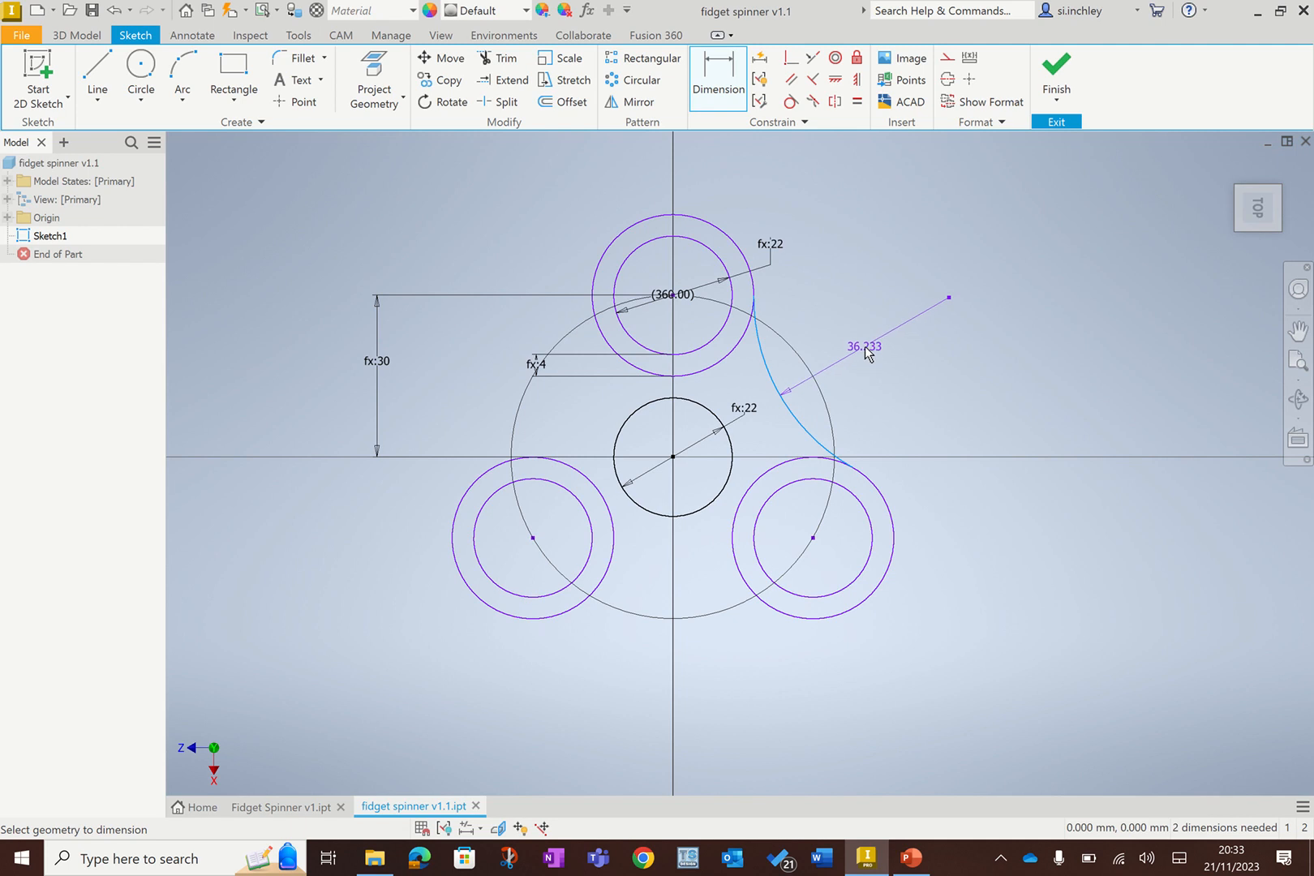
left_click(865, 350)
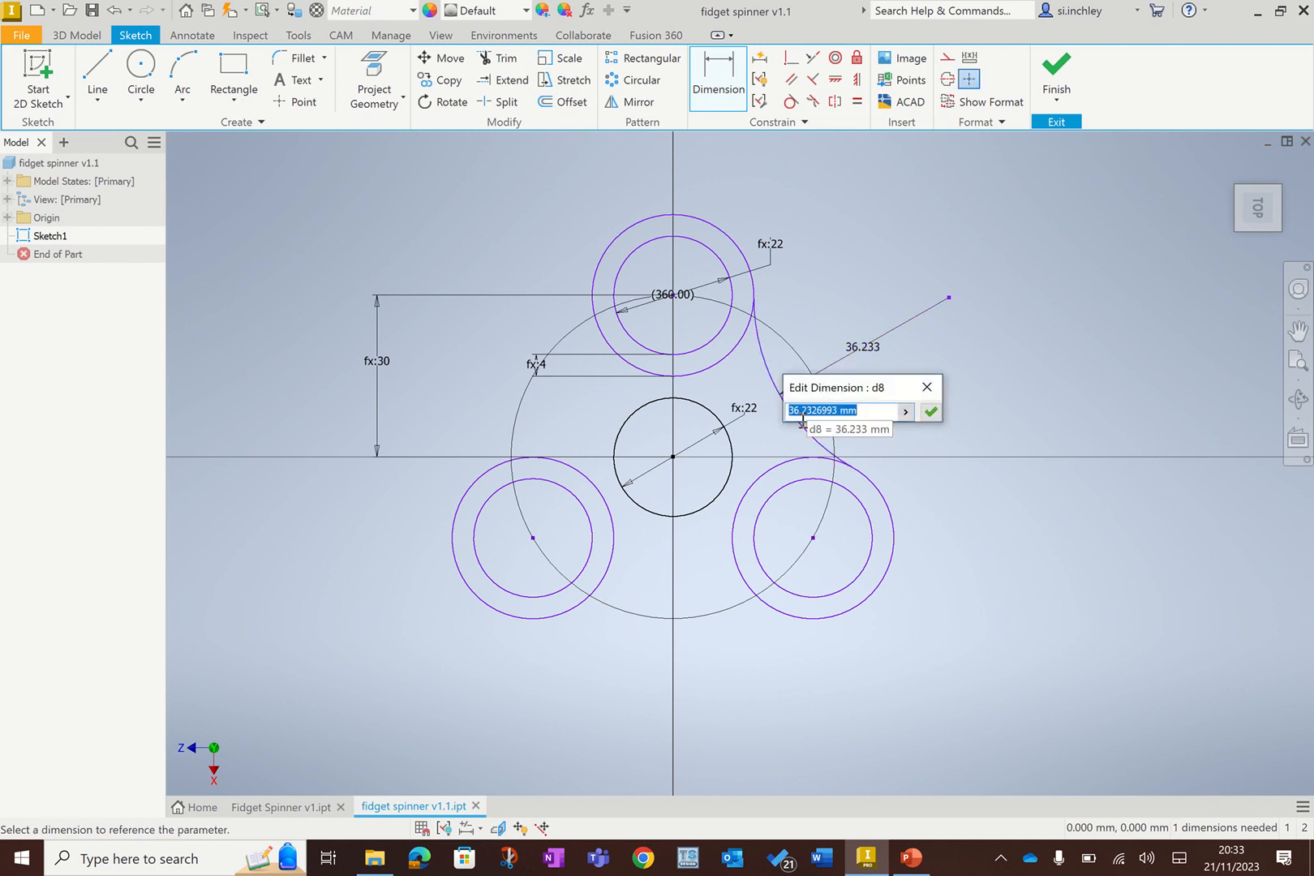
type("30")
key("Return")
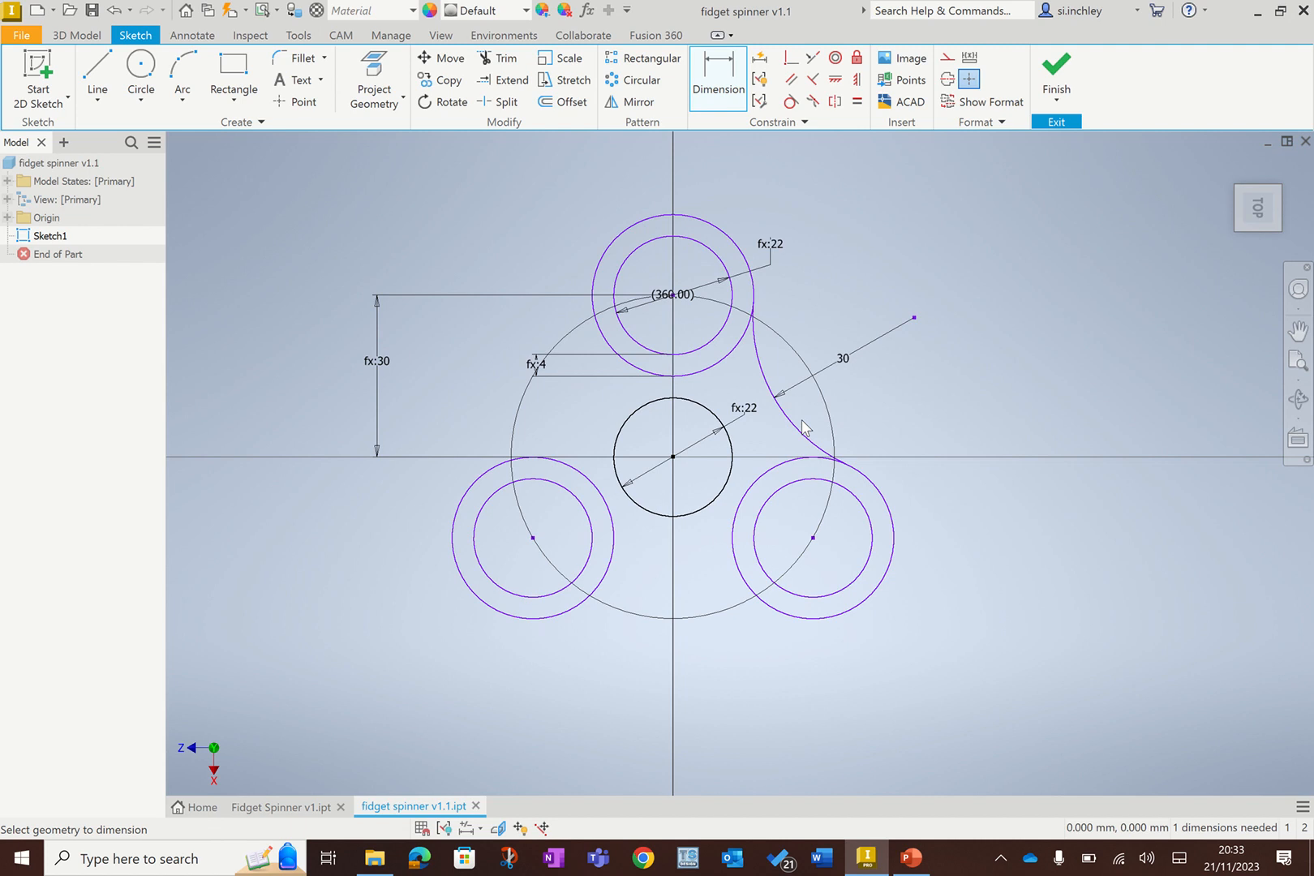
Step: Link the connecting arc's radius dimension to the scoop_rad parameter
double_click(843, 361)
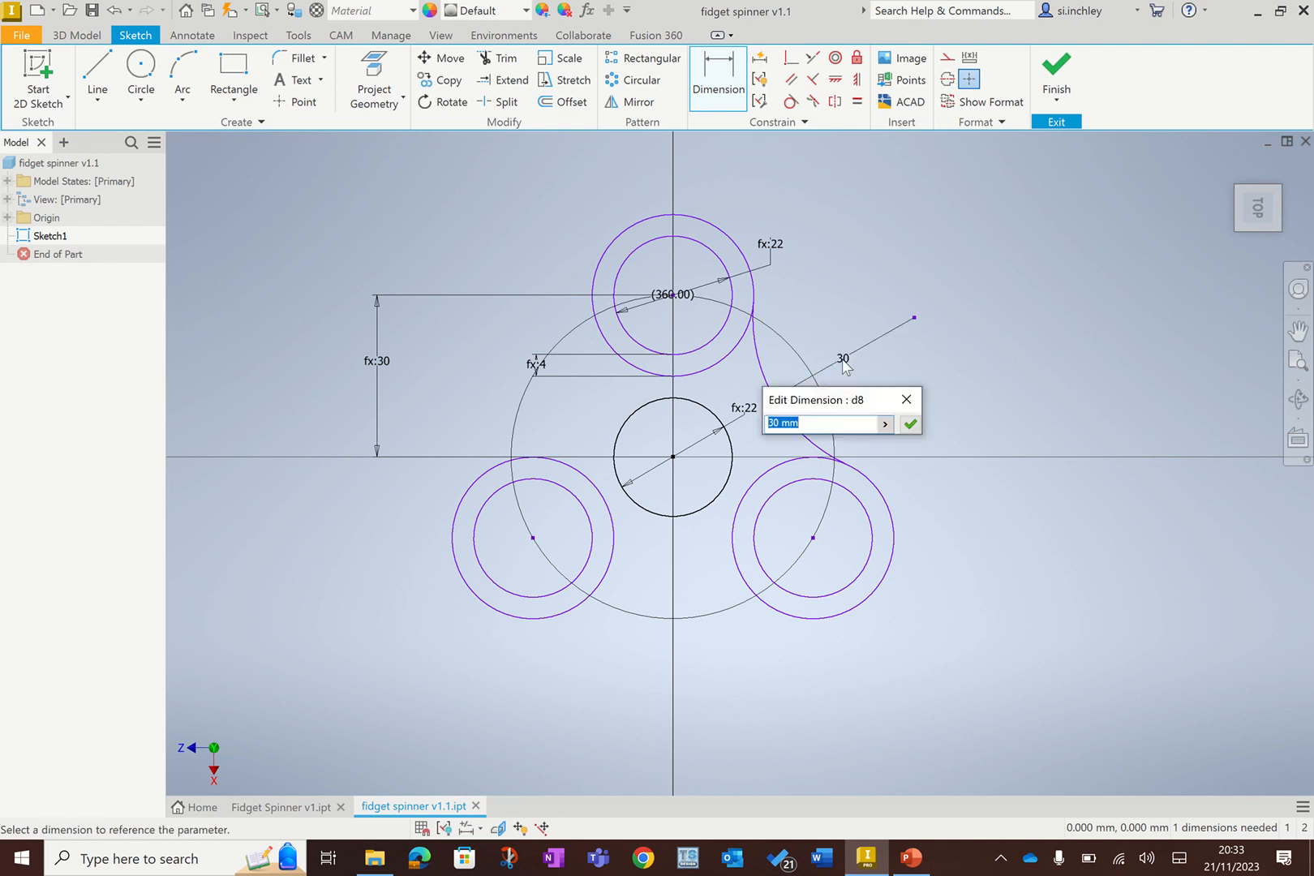
left_click(885, 424)
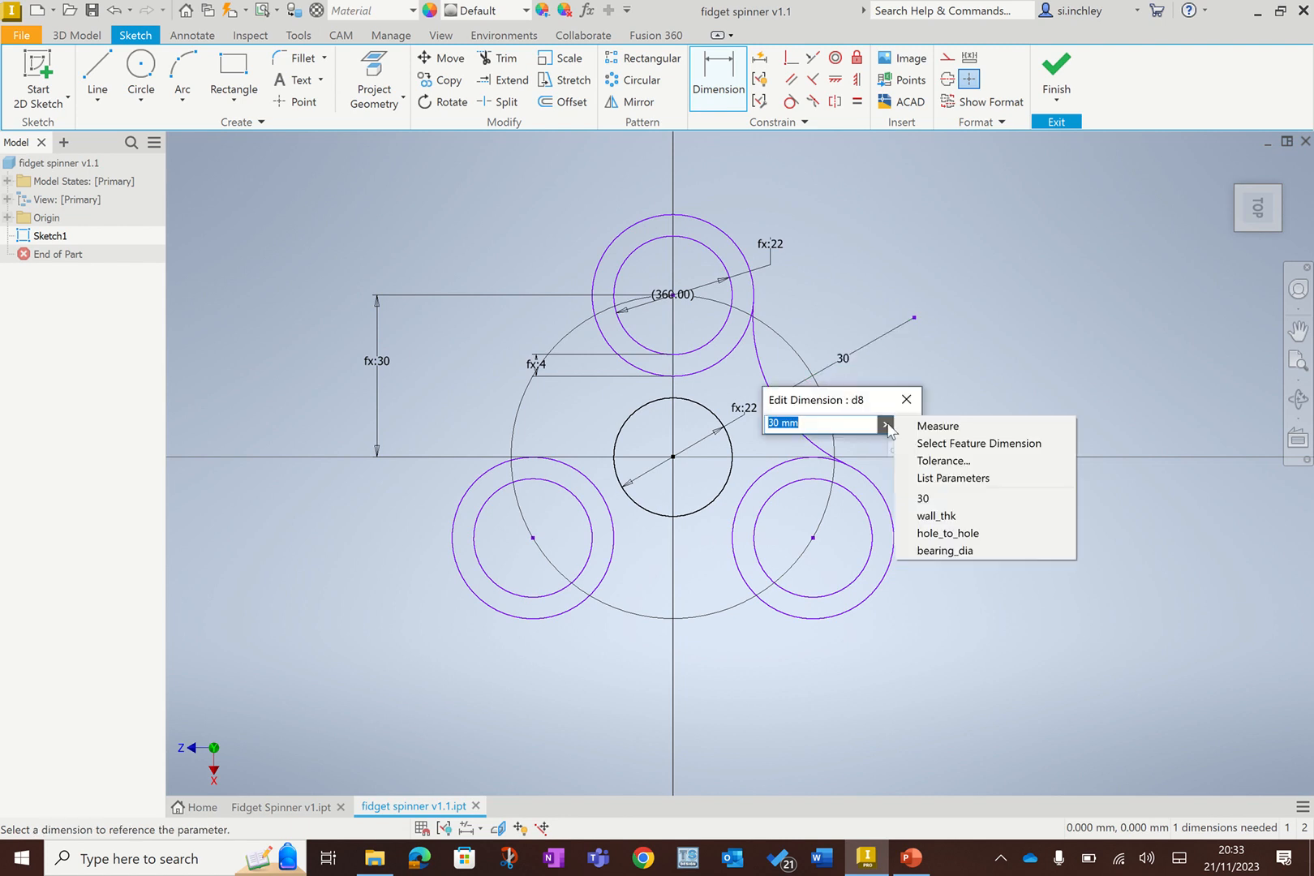
left_click(954, 481)
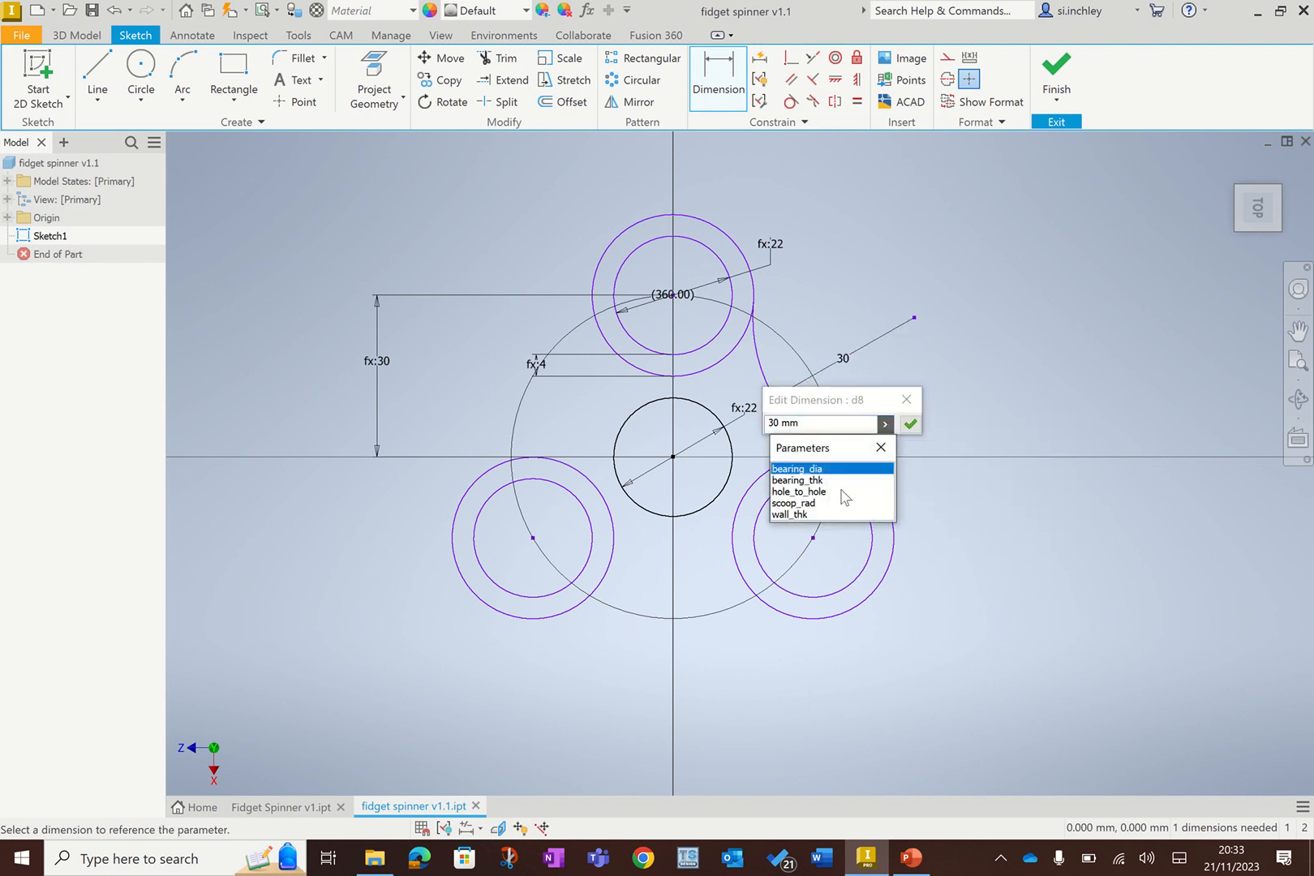
double_click(799, 503)
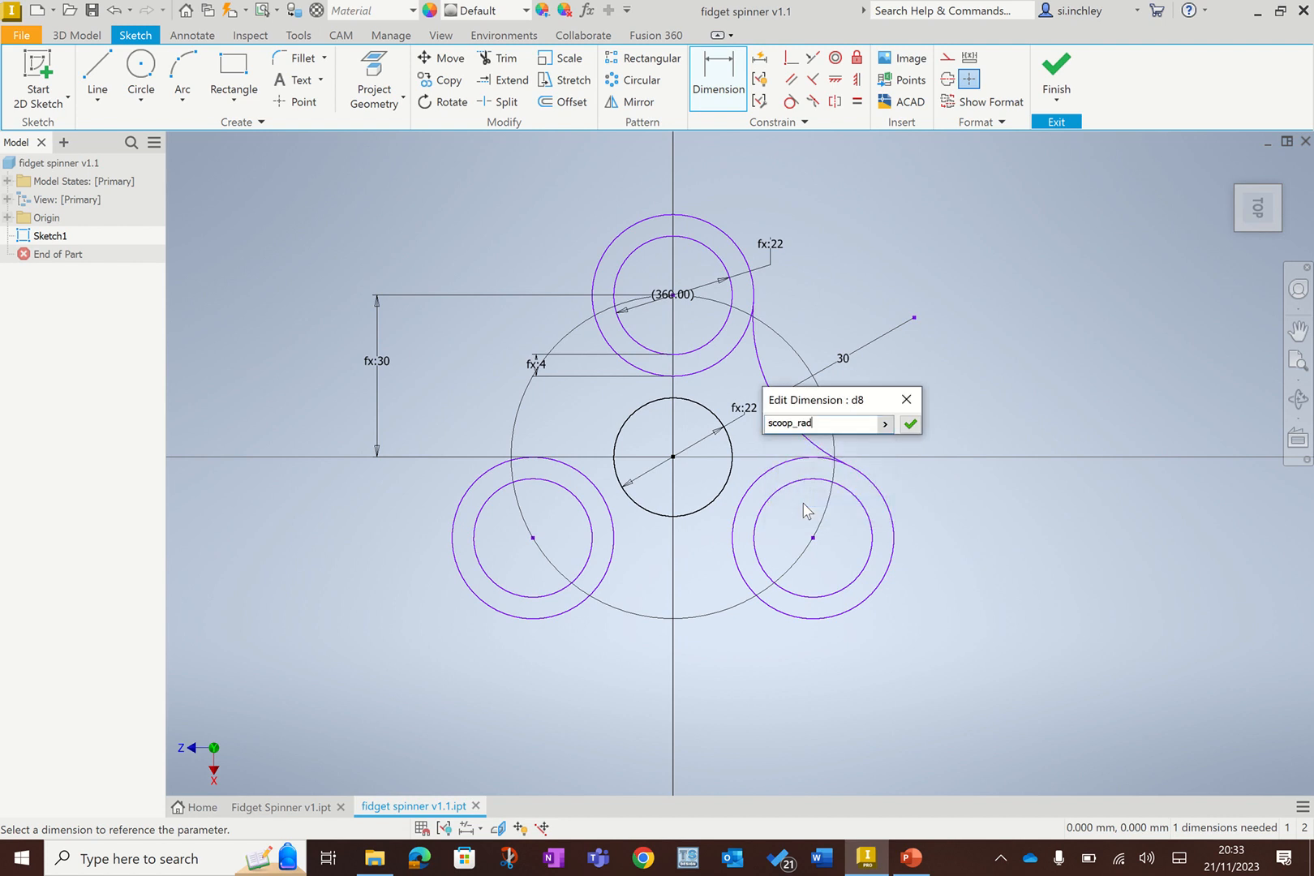
left_click(910, 423)
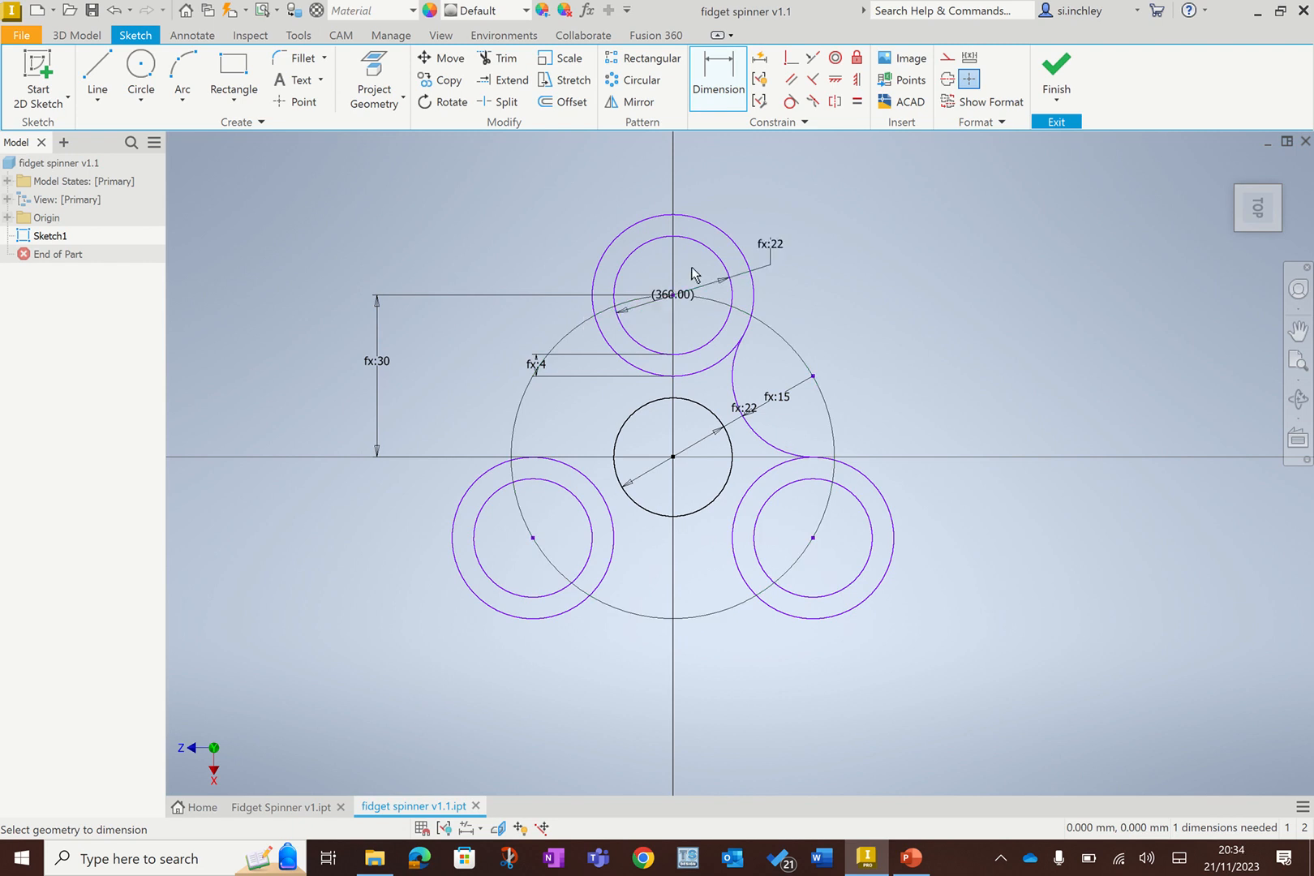
Step: Create a circular pattern of the scoop arc around the central circle, with 3 instances over 360 degrees
left_click(641, 80)
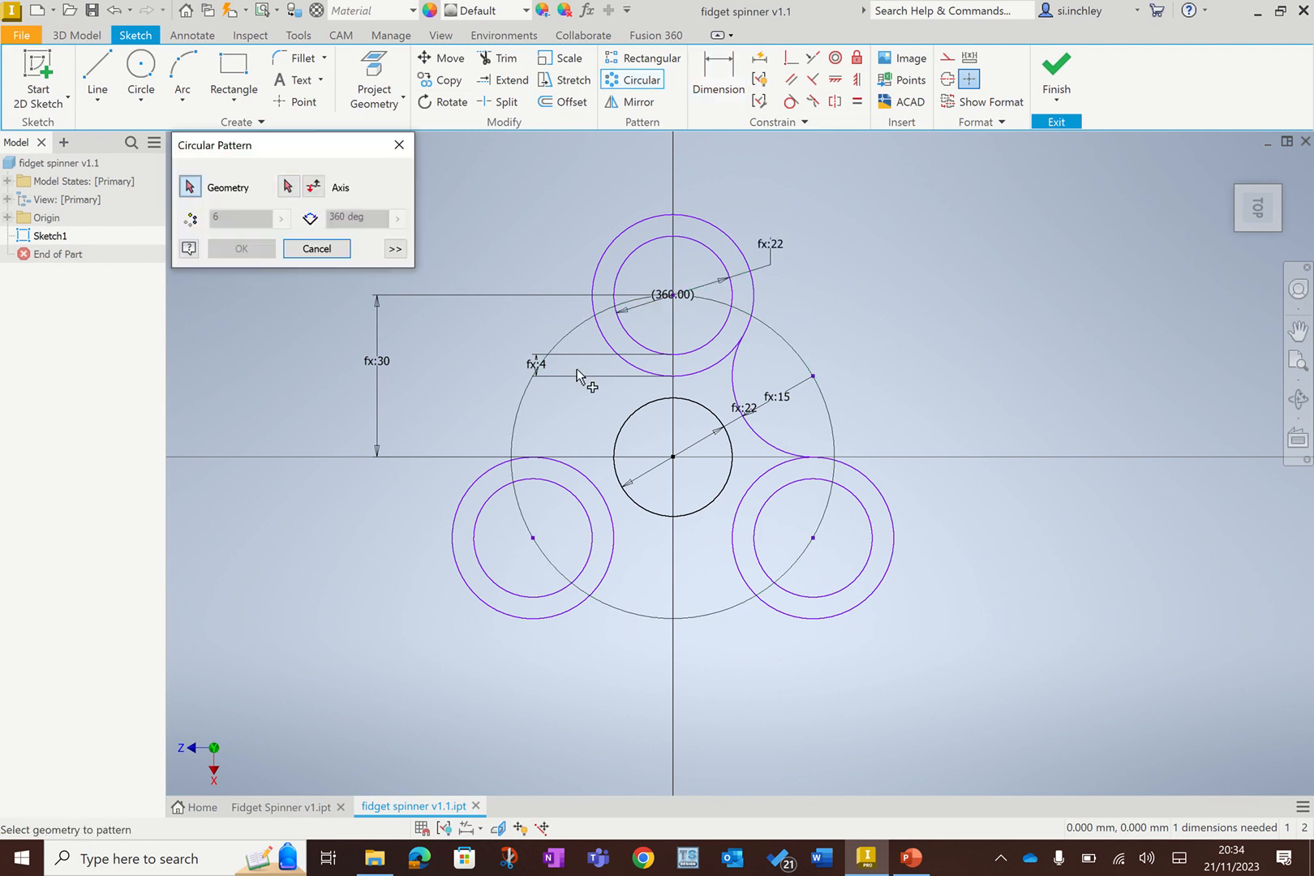
left_click(763, 445)
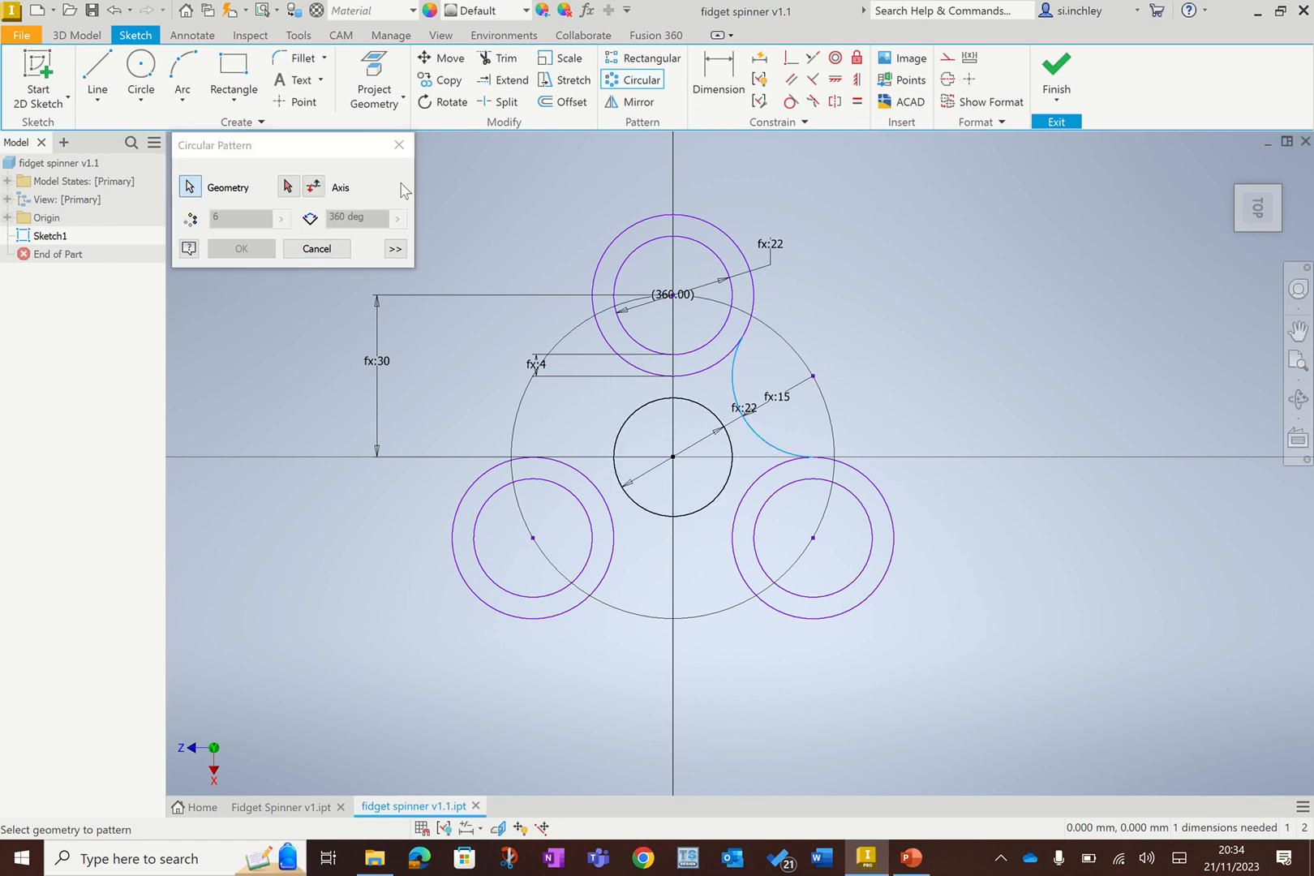
left_click(288, 187)
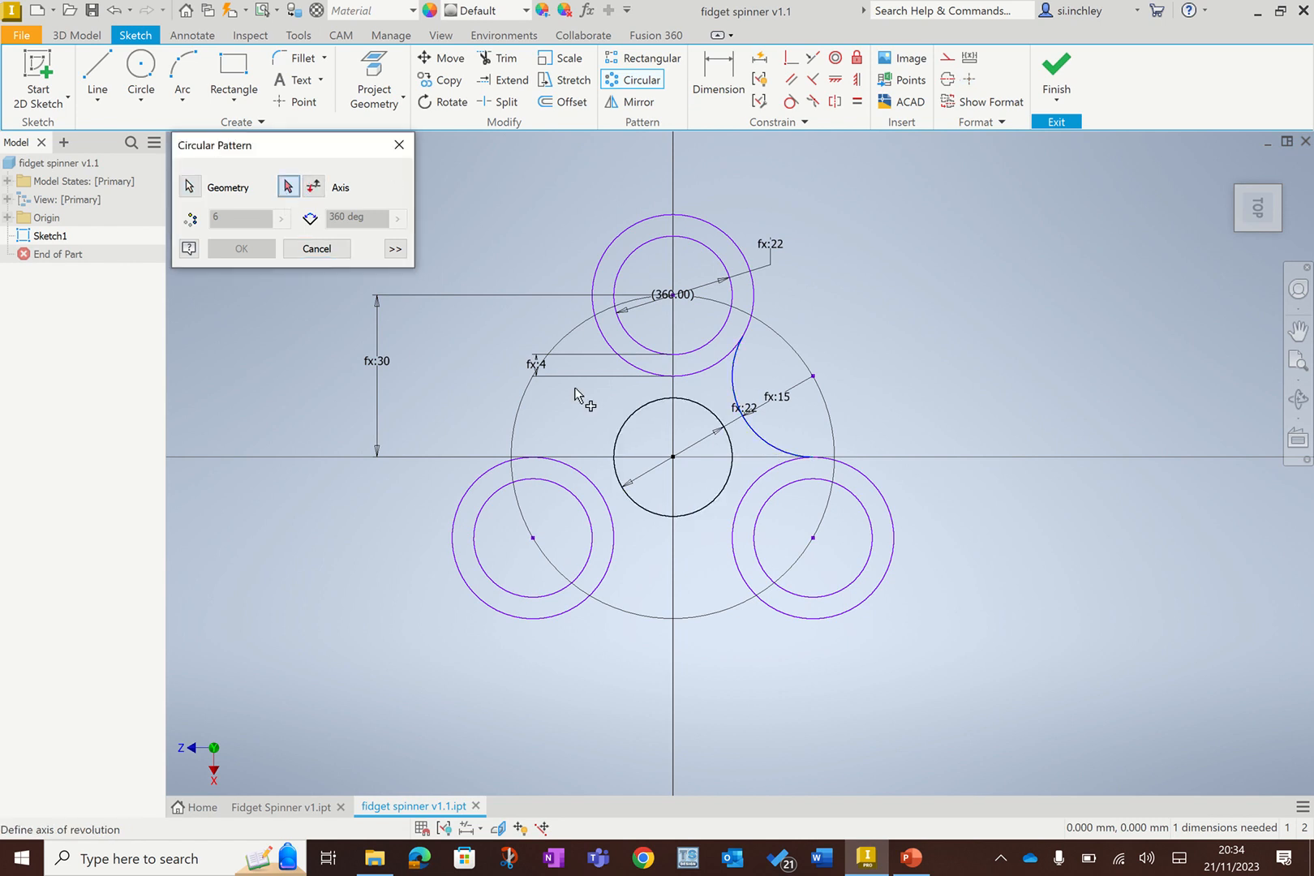
left_click(621, 434)
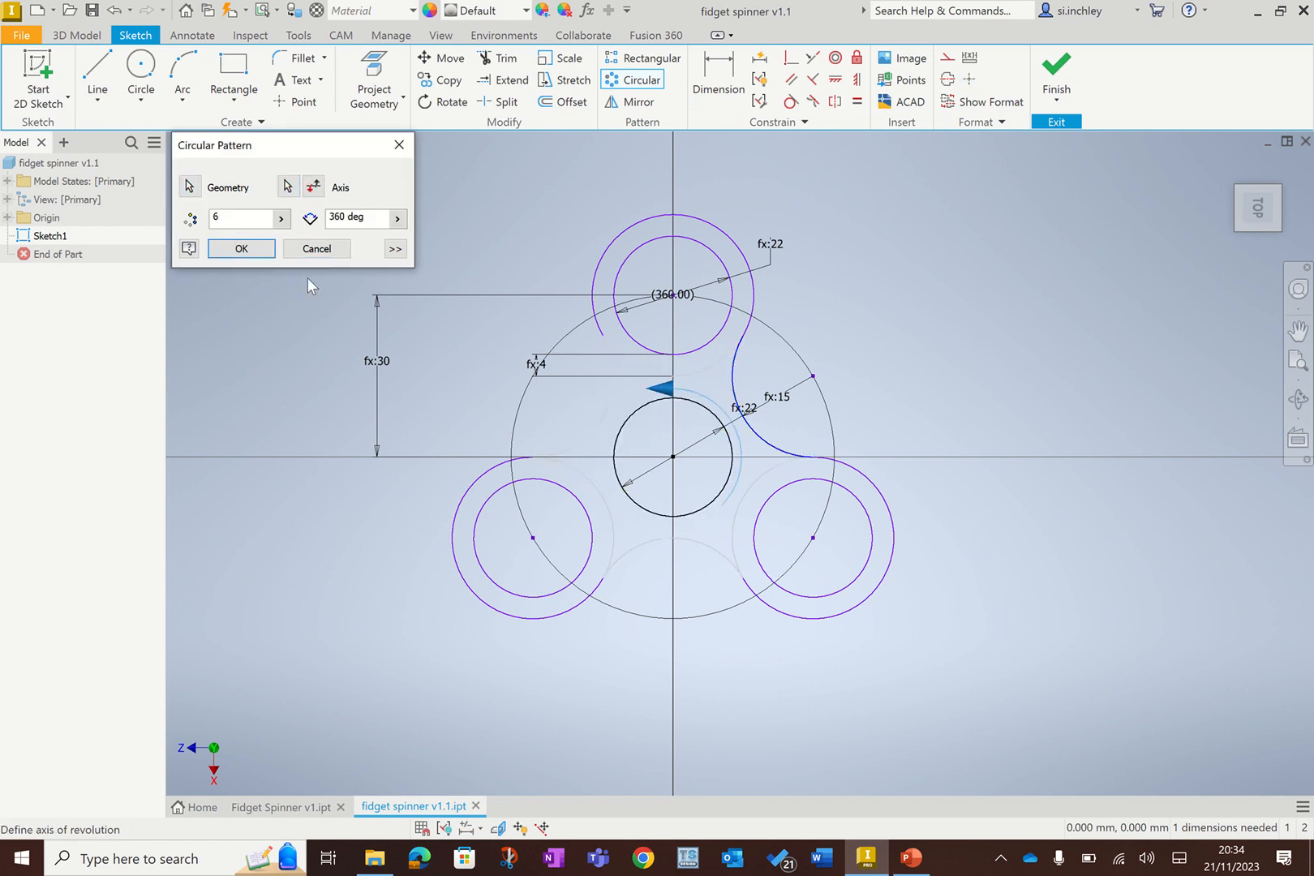
left_click(259, 251)
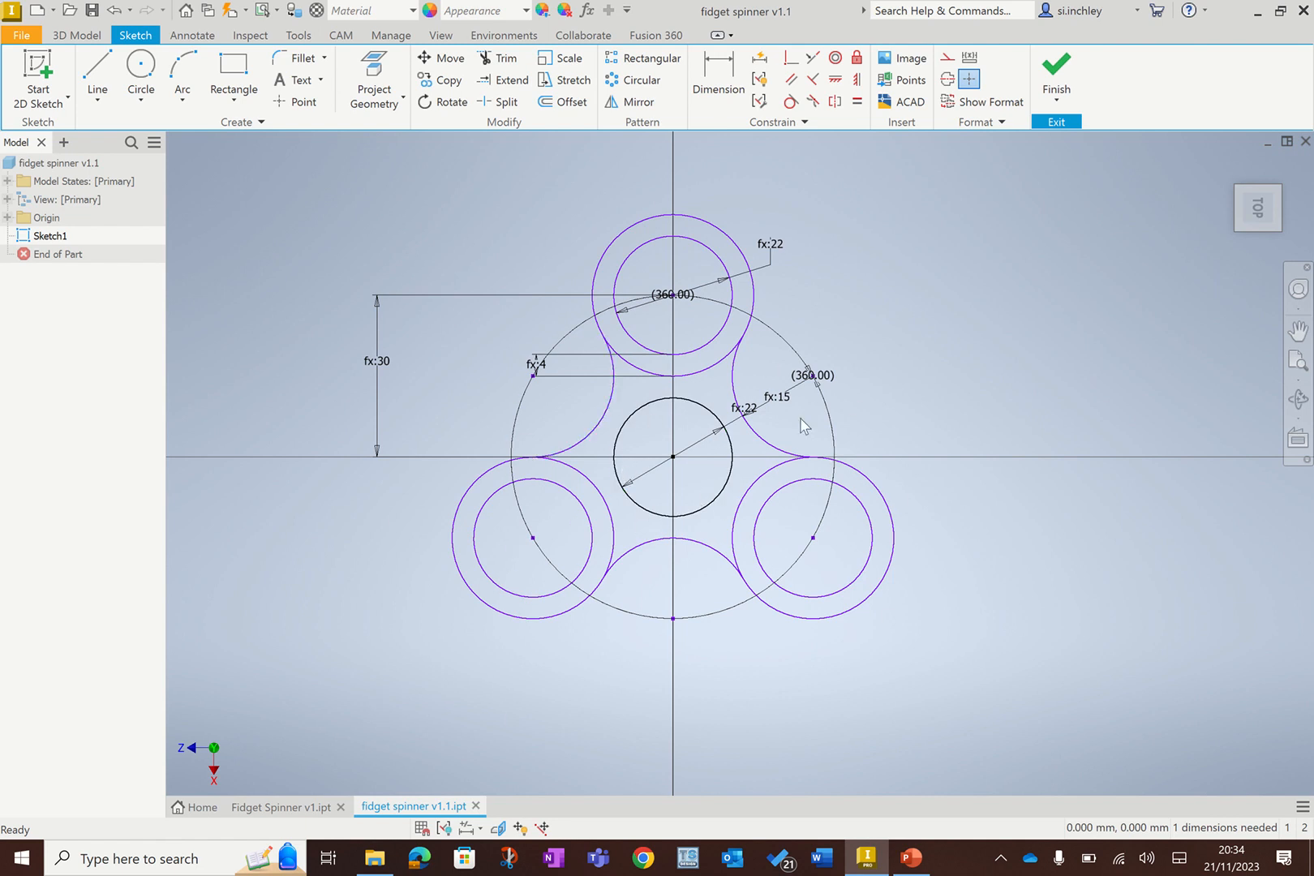
Step: Finish the spinner profile sketch and return to 3D modelling
left_click(1057, 75)
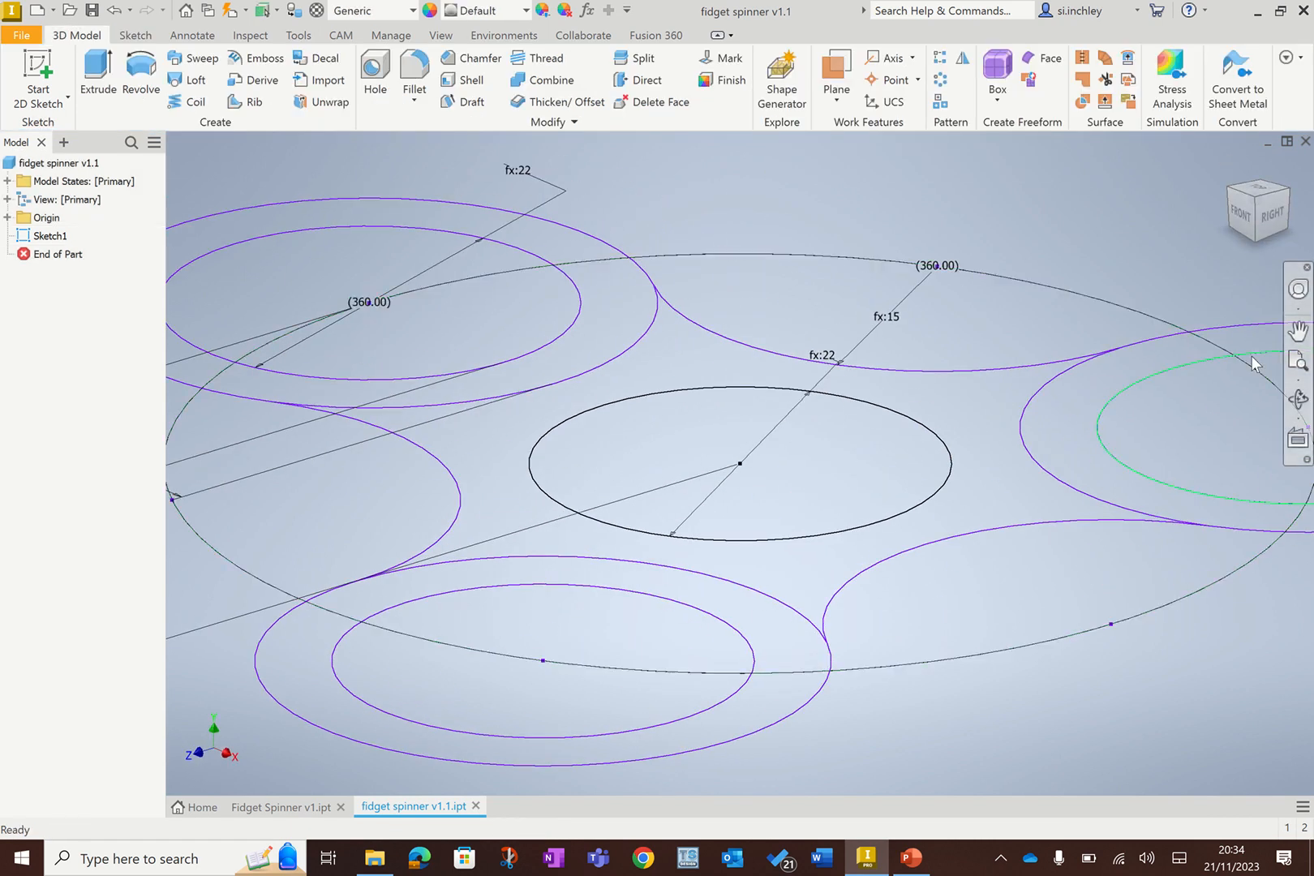
left_click(1298, 366)
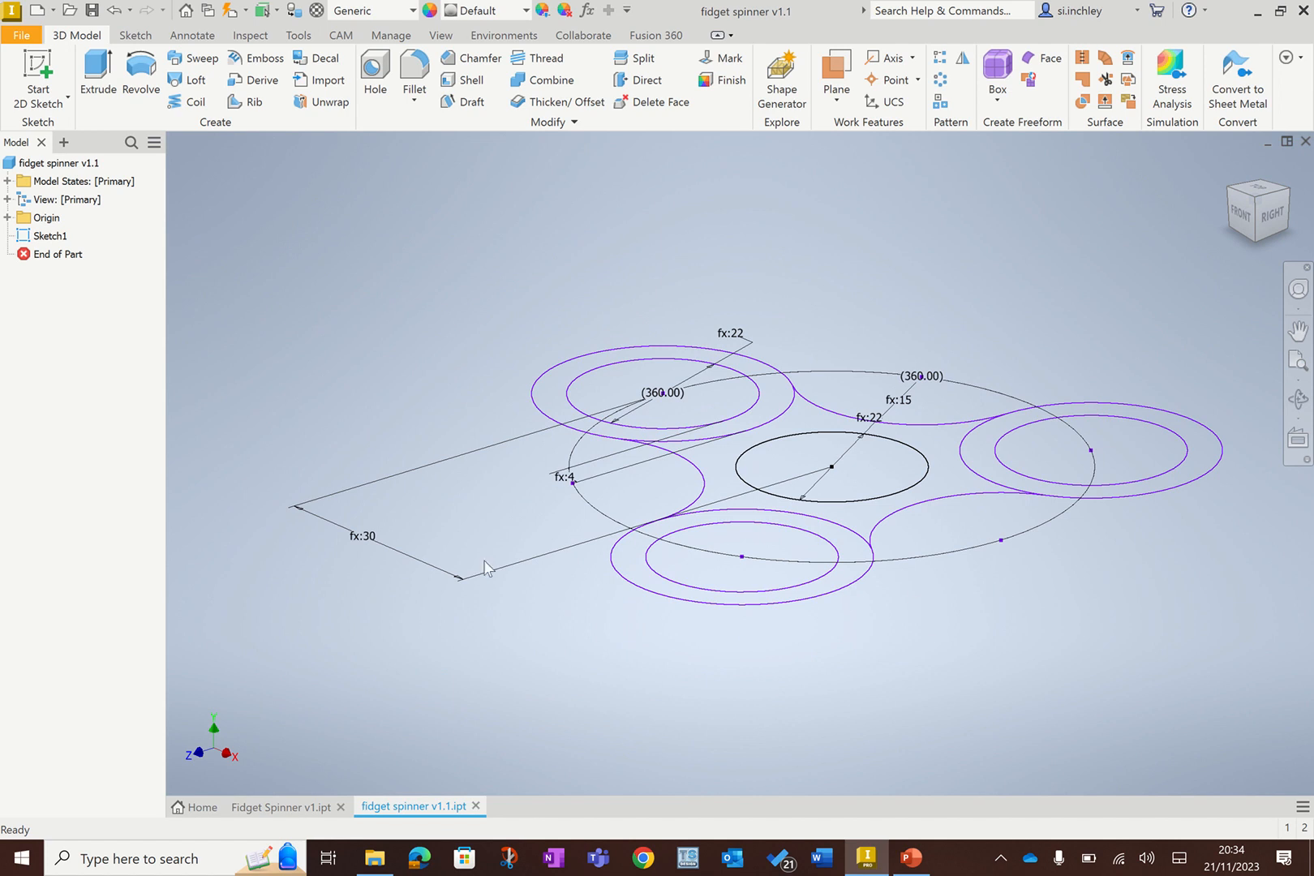
left_click(25, 35)
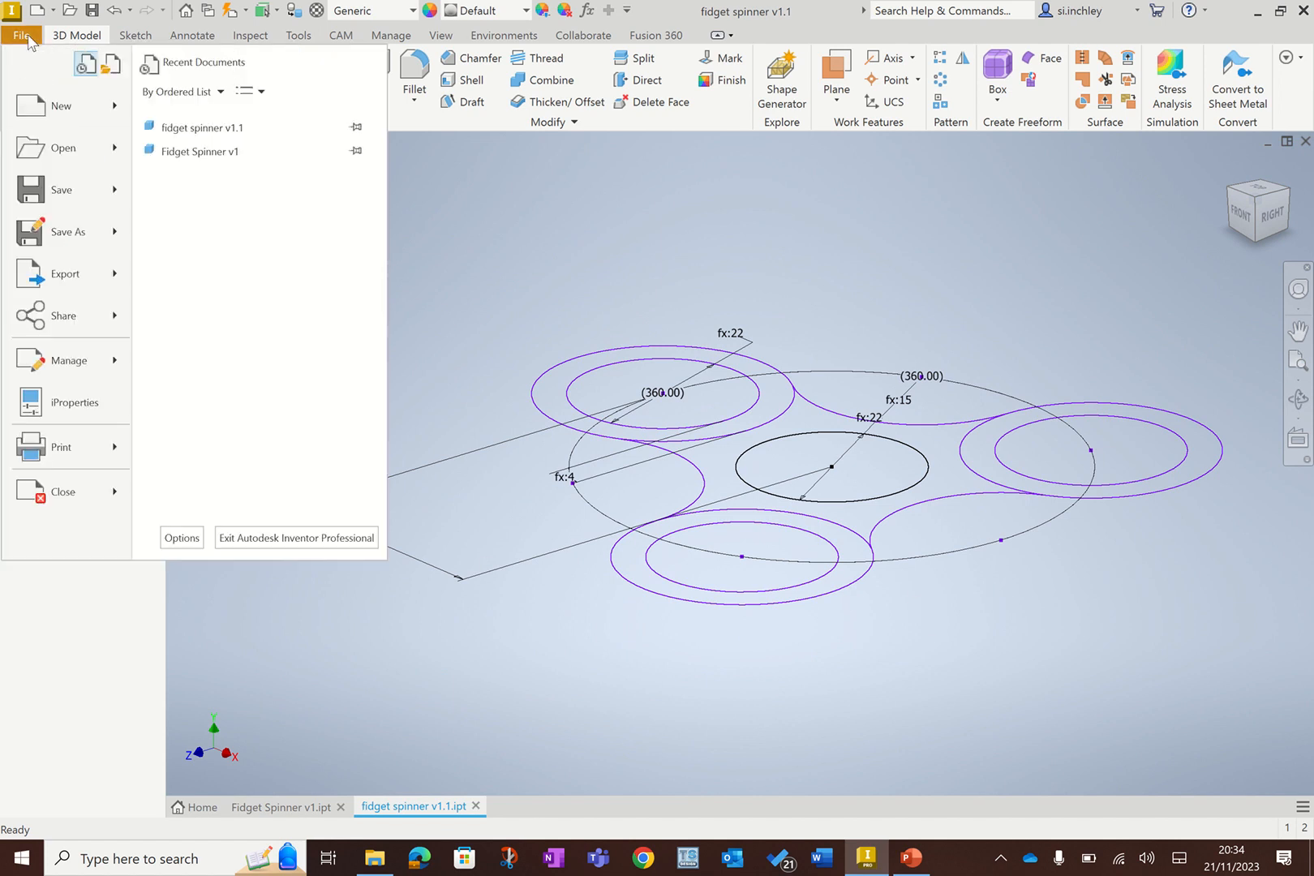
left_click(421, 327)
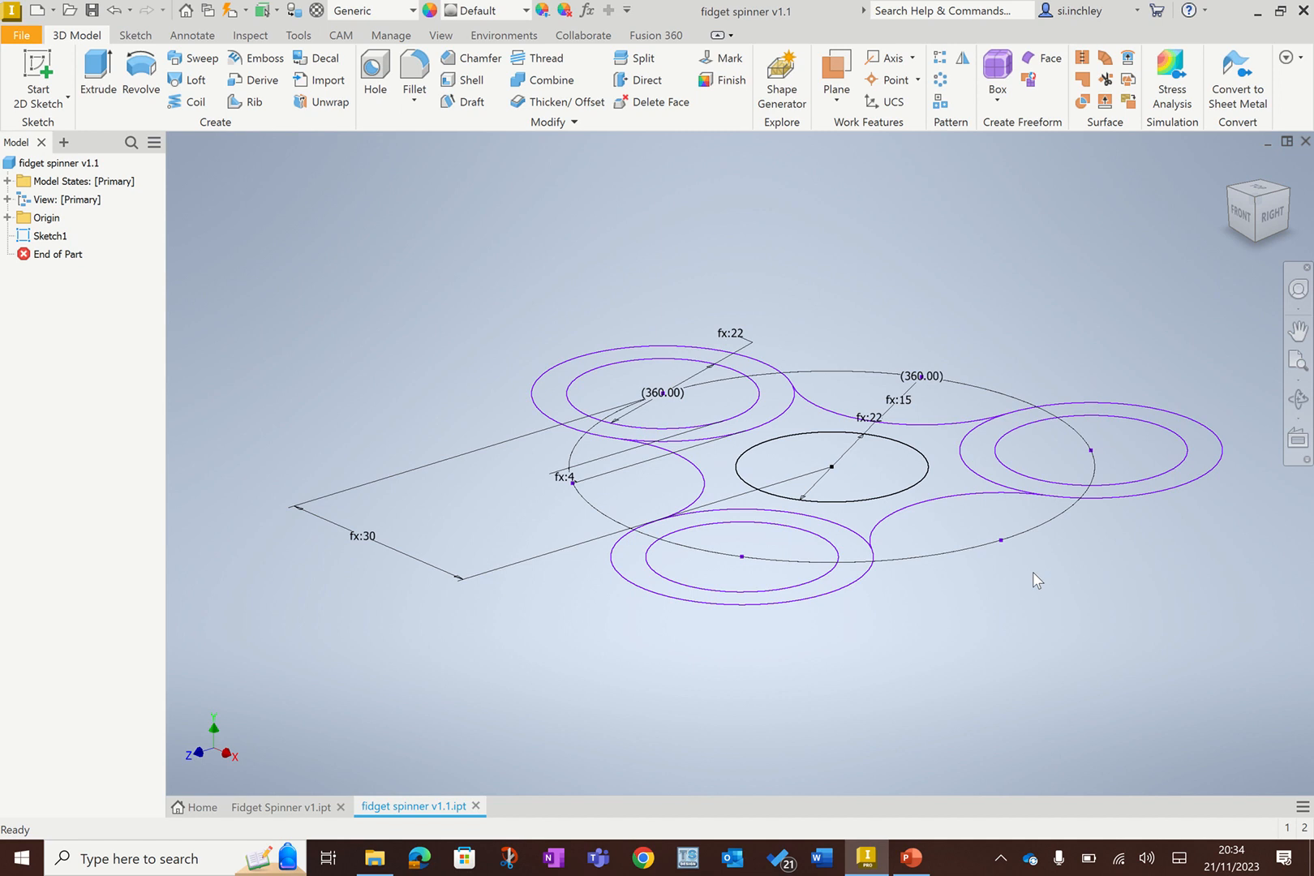
left_click(99, 69)
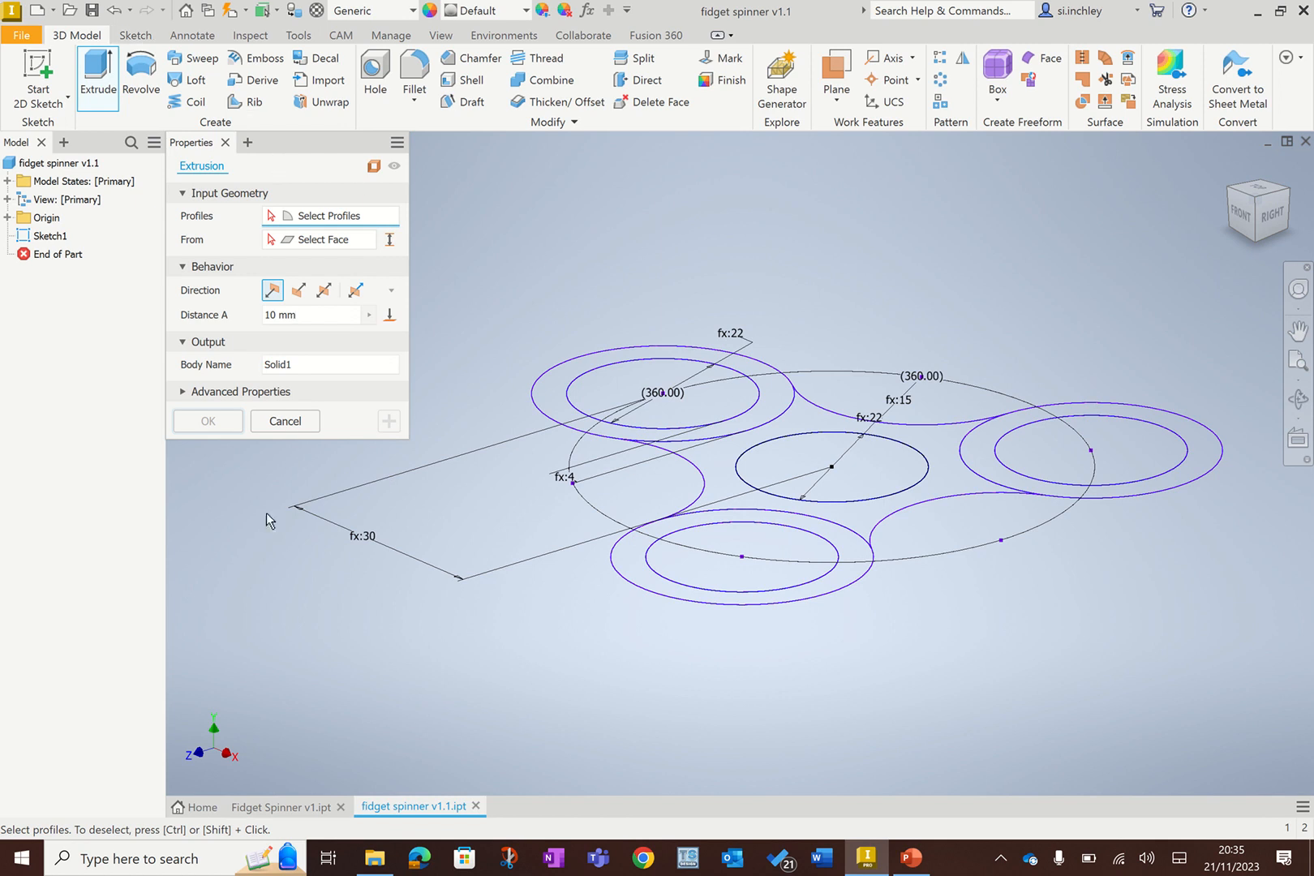
left_click(284, 421)
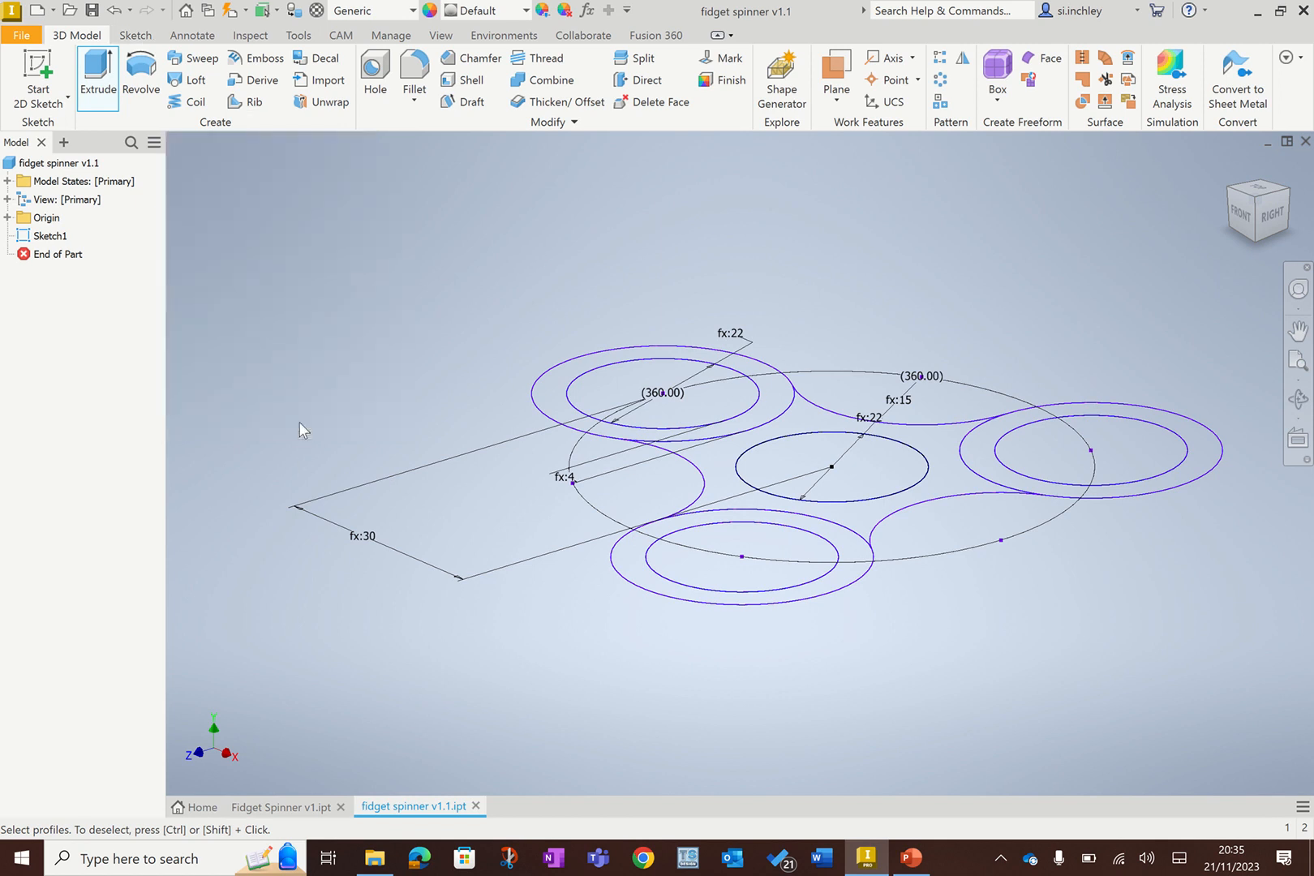
left_click(137, 36)
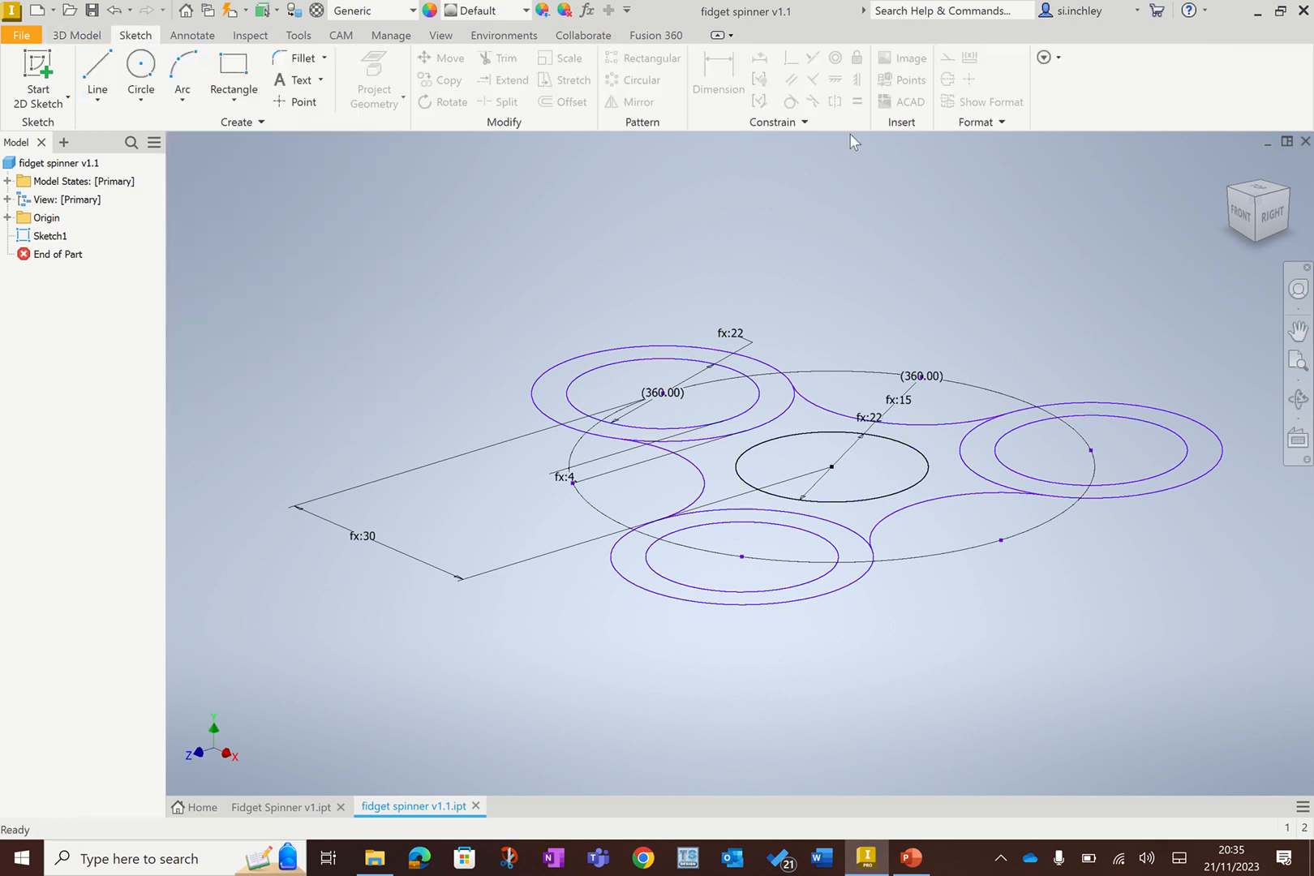
double_click(40, 235)
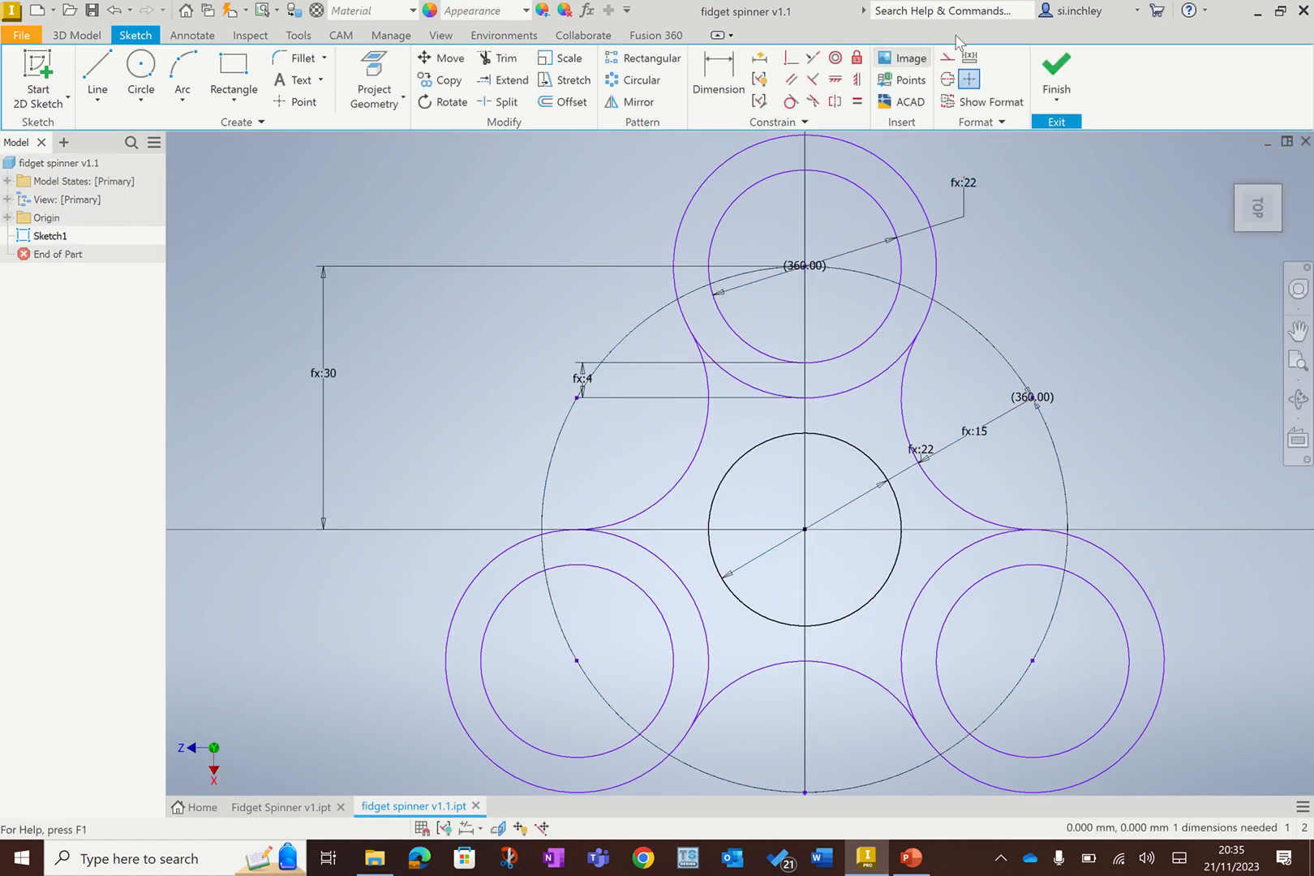
left_click(1065, 80)
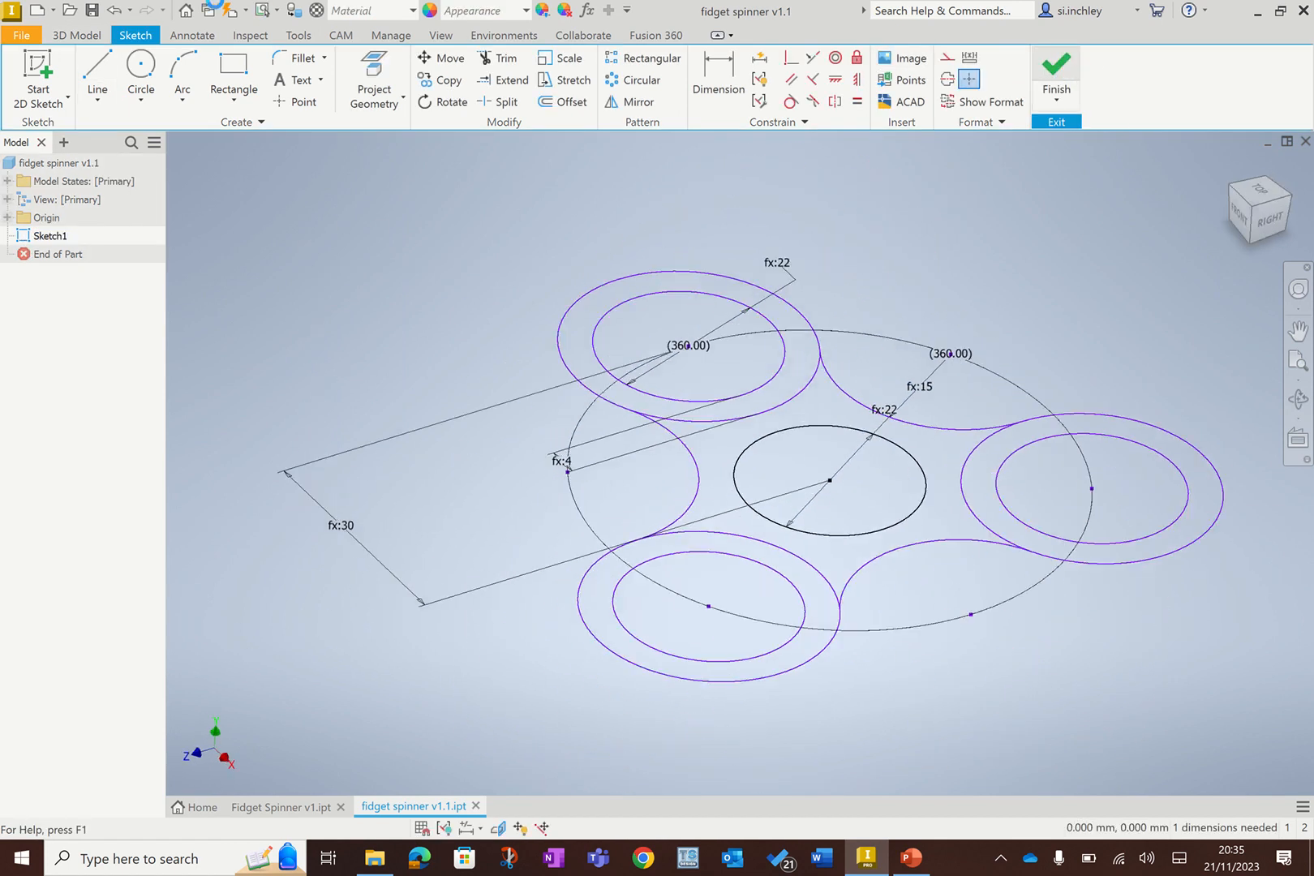
left_click(94, 37)
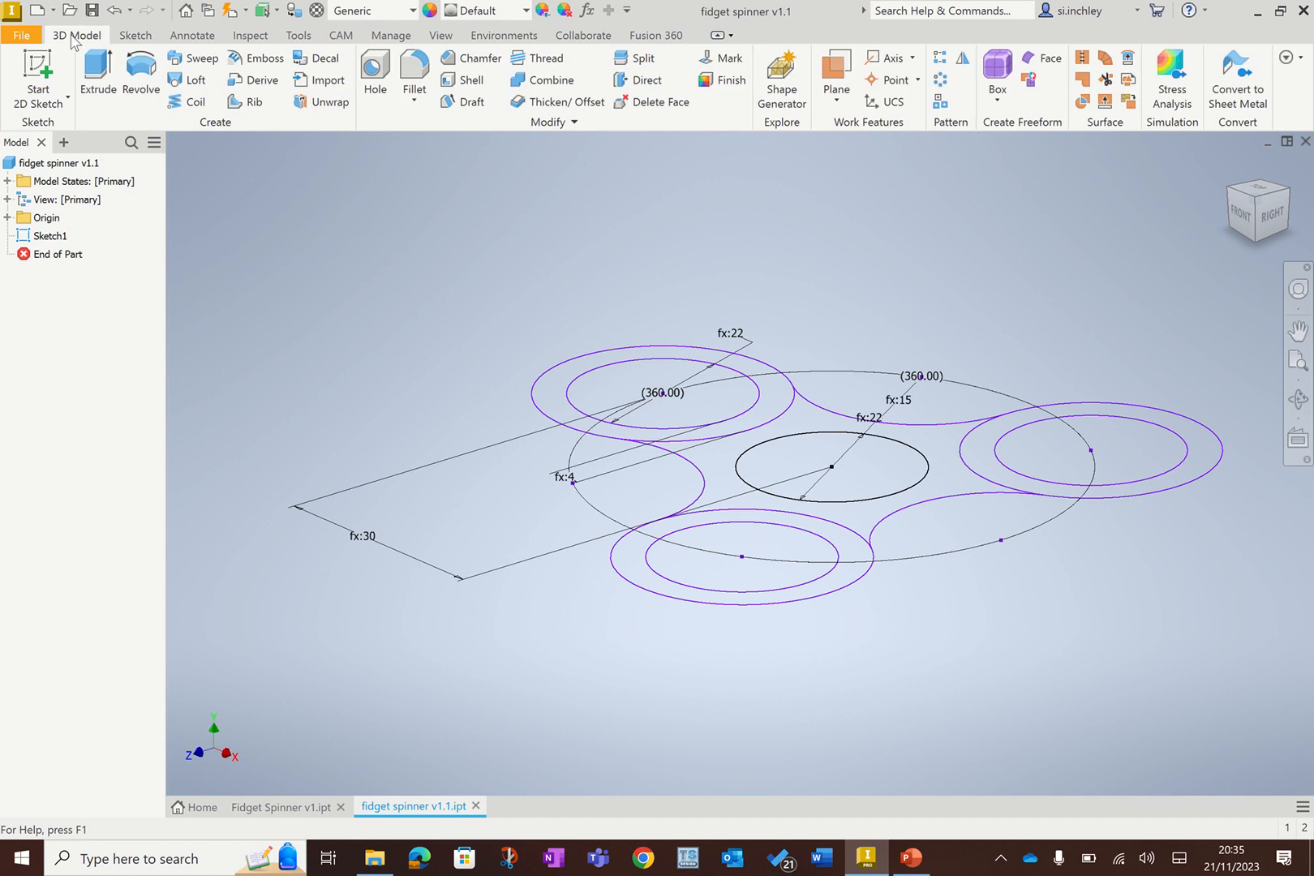
left_click(45, 236)
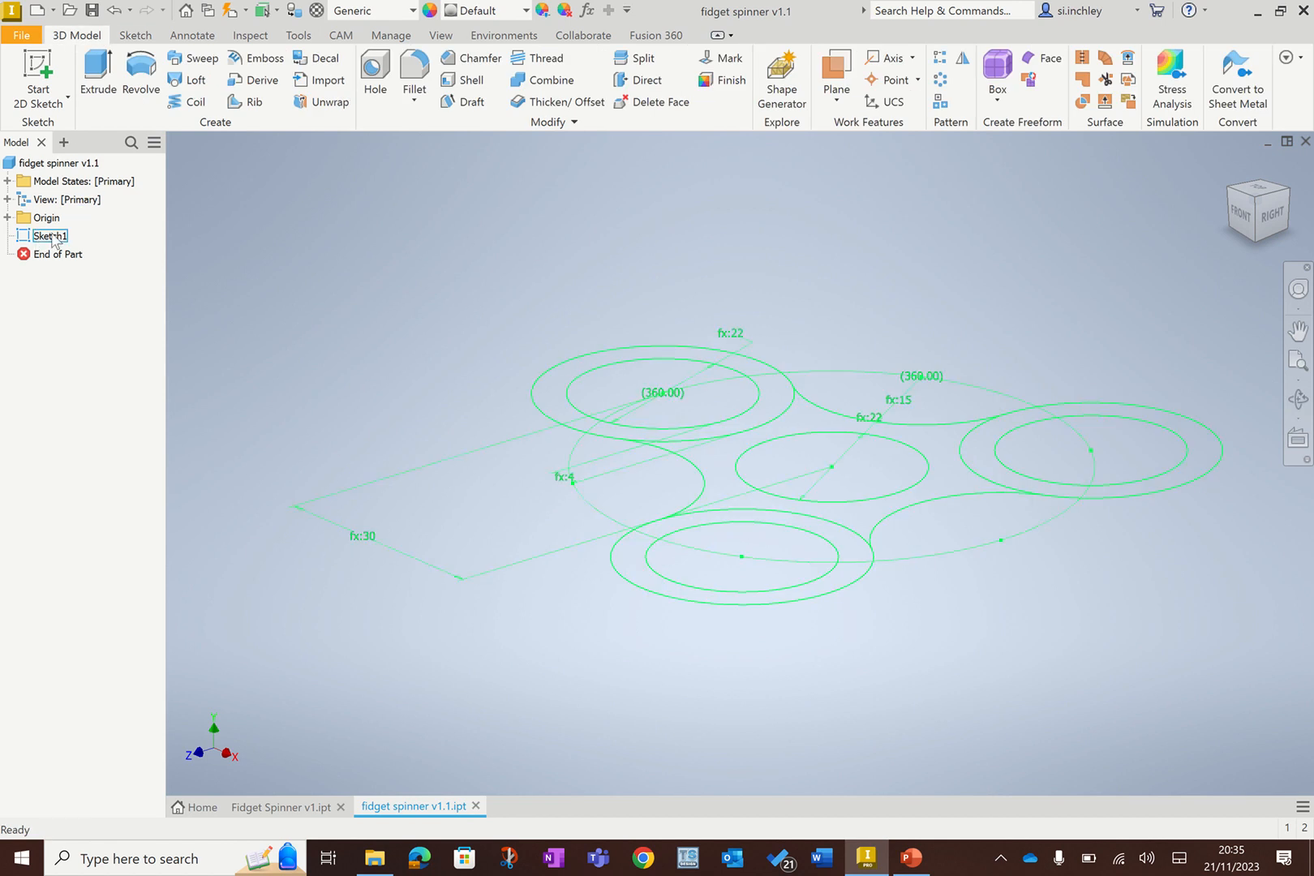
Step: Extrude the central body and the three outer ring profiles by the bearing_thk parameter, leaving the four bearing holes open
left_click(97, 78)
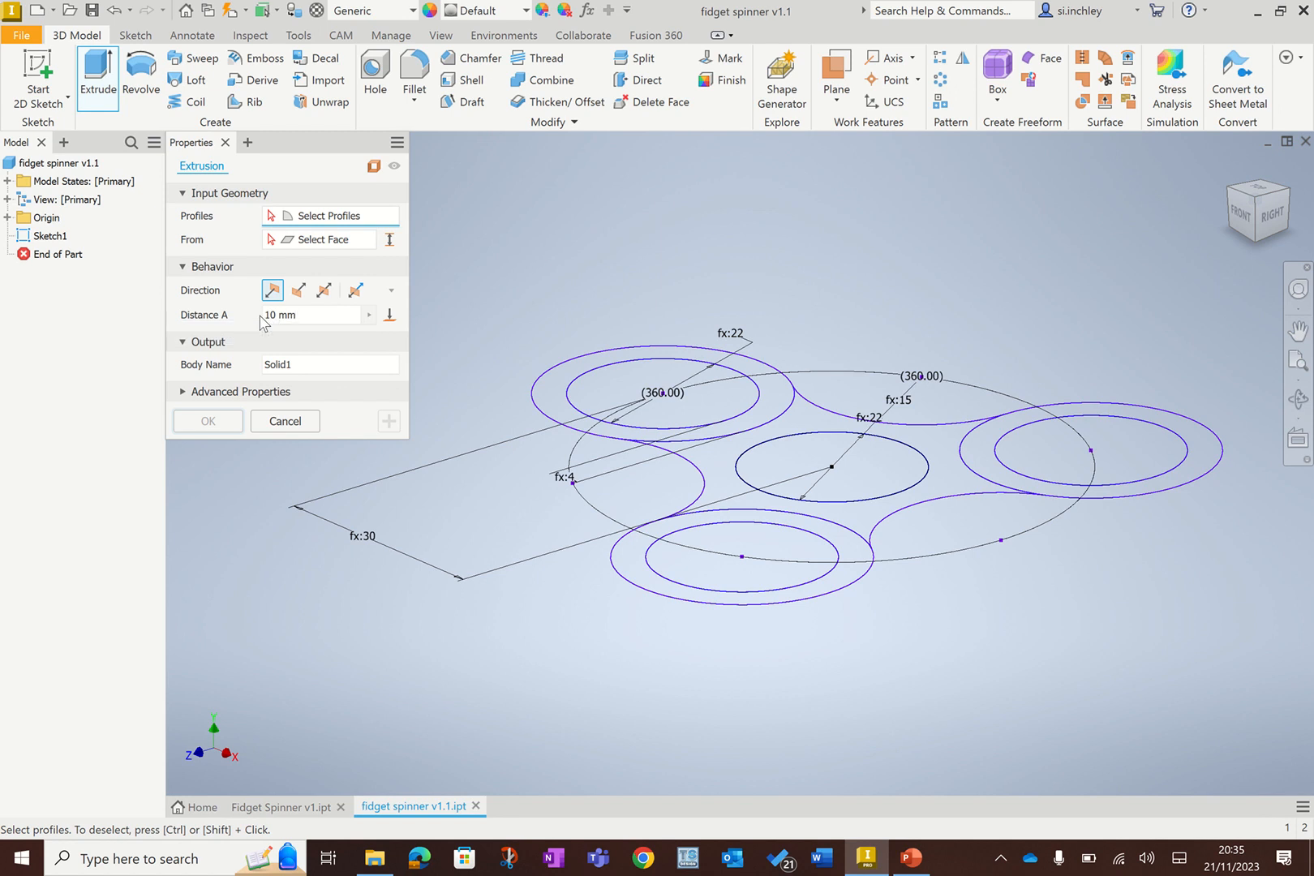
left_click(549, 406)
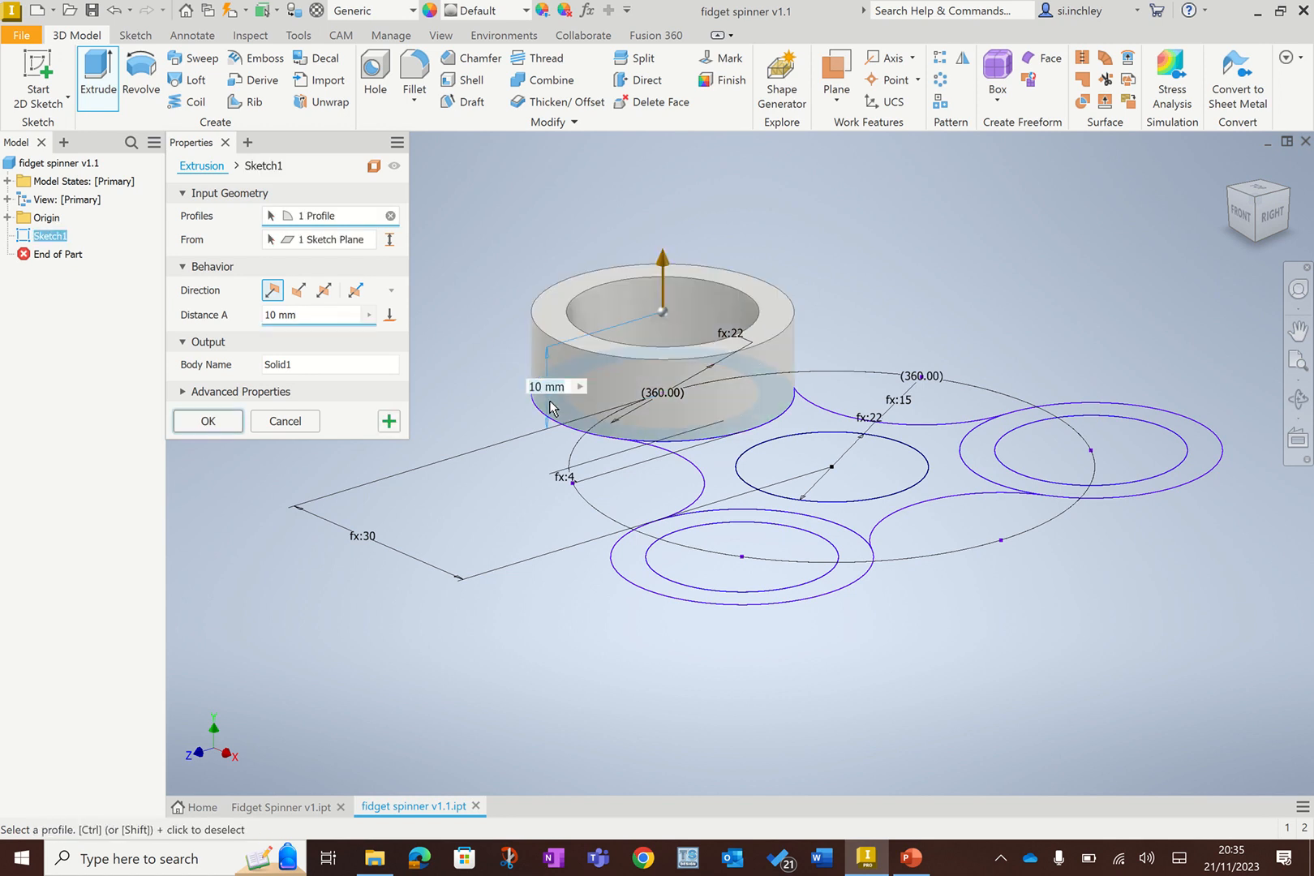
left_click(804, 421)
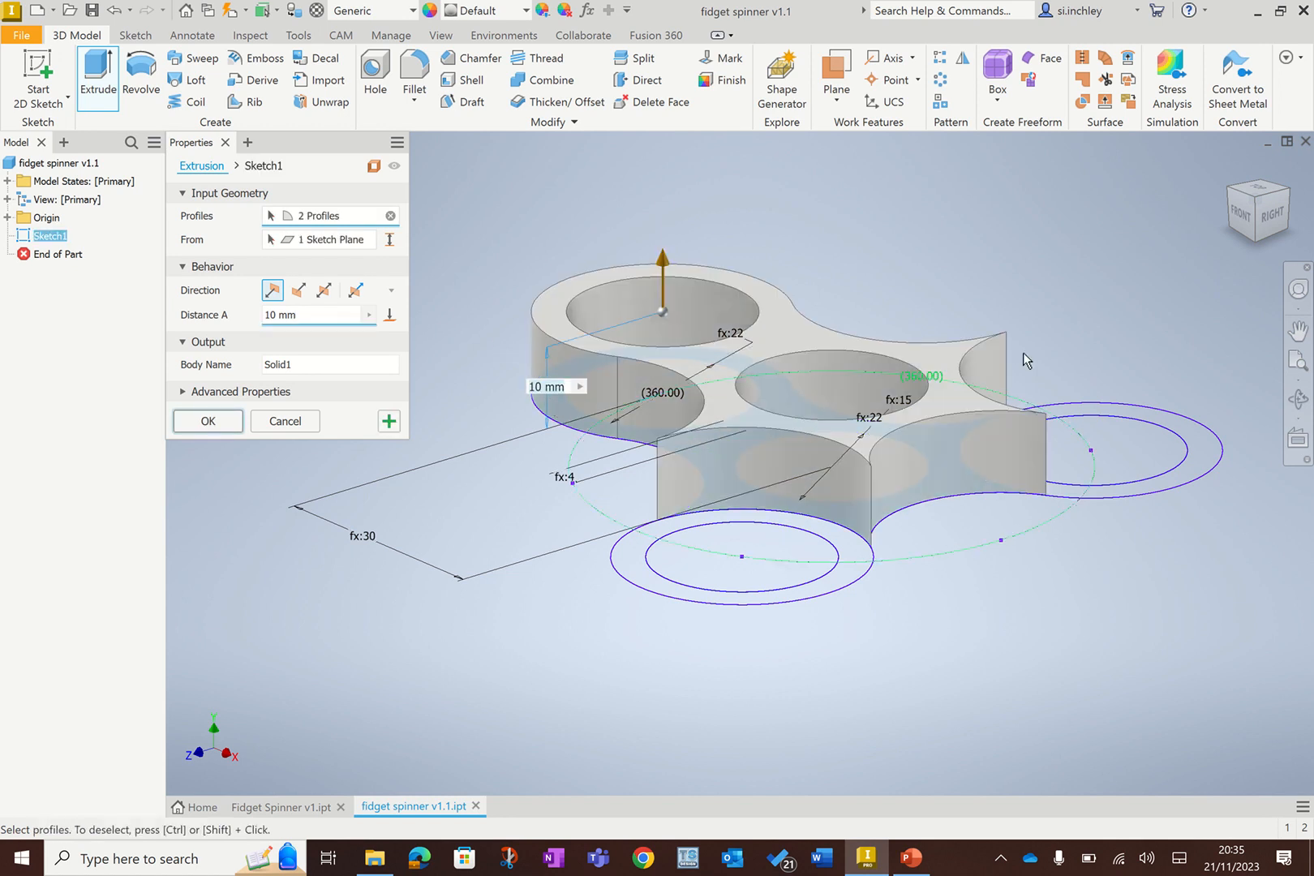
left_click(1200, 464)
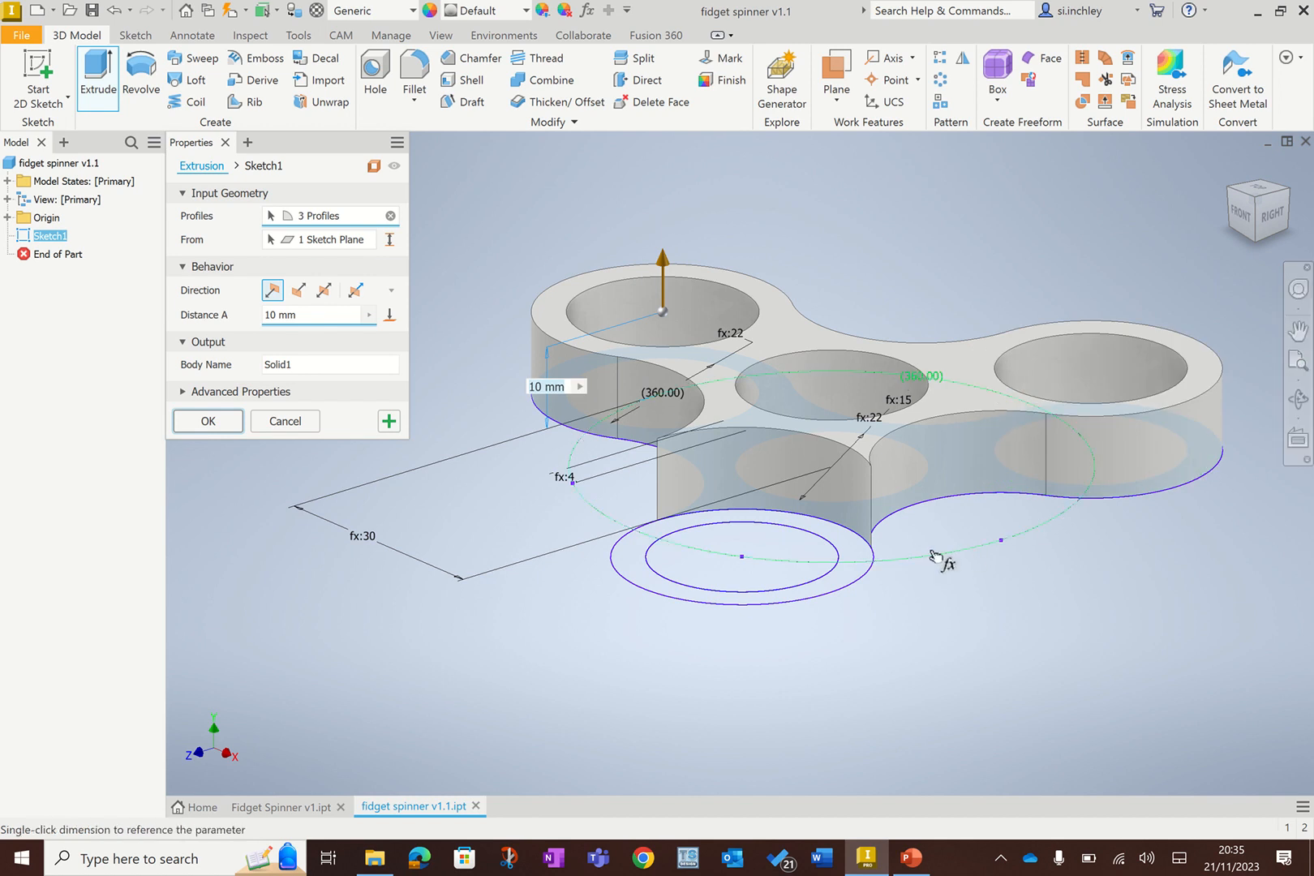
left_click(848, 577)
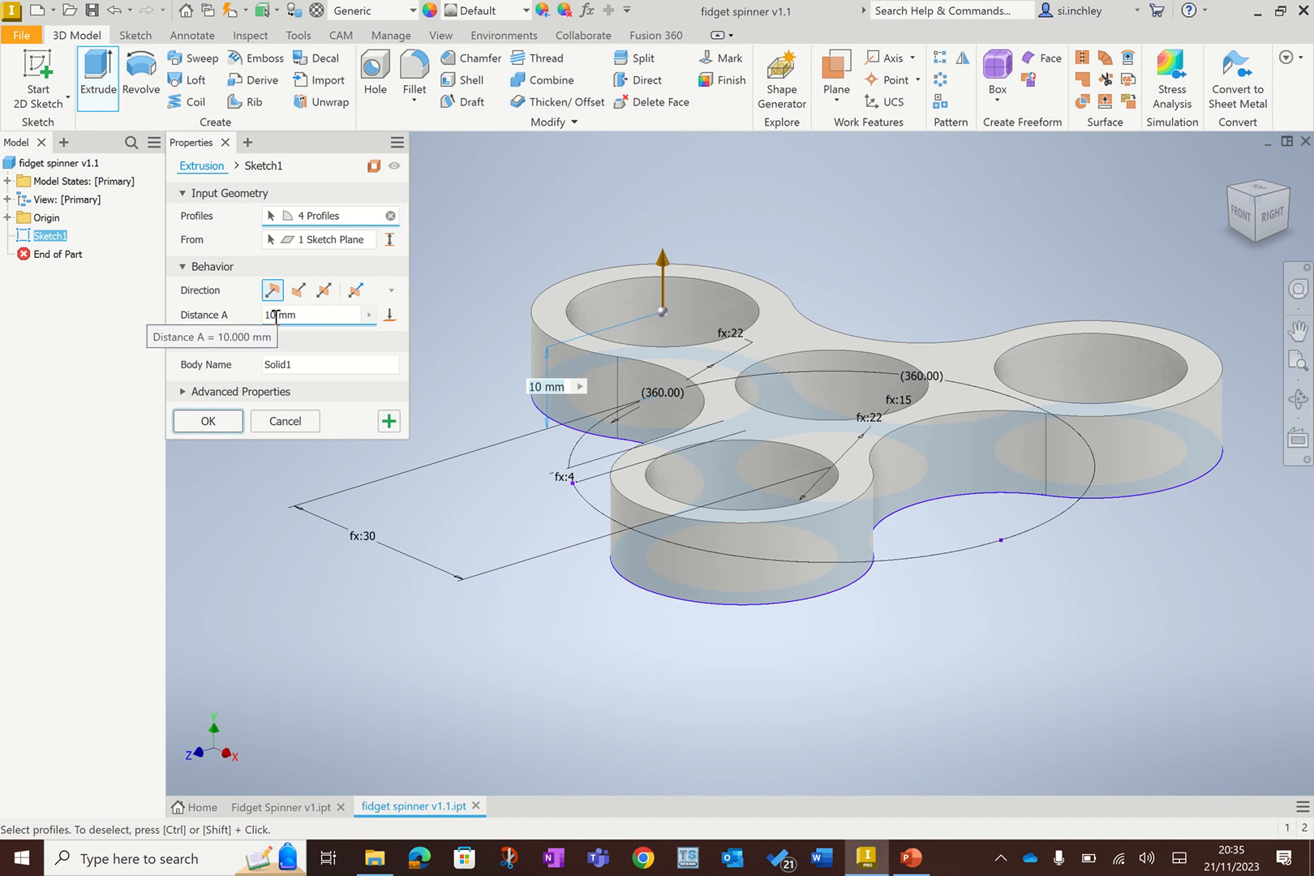
left_click(369, 320)
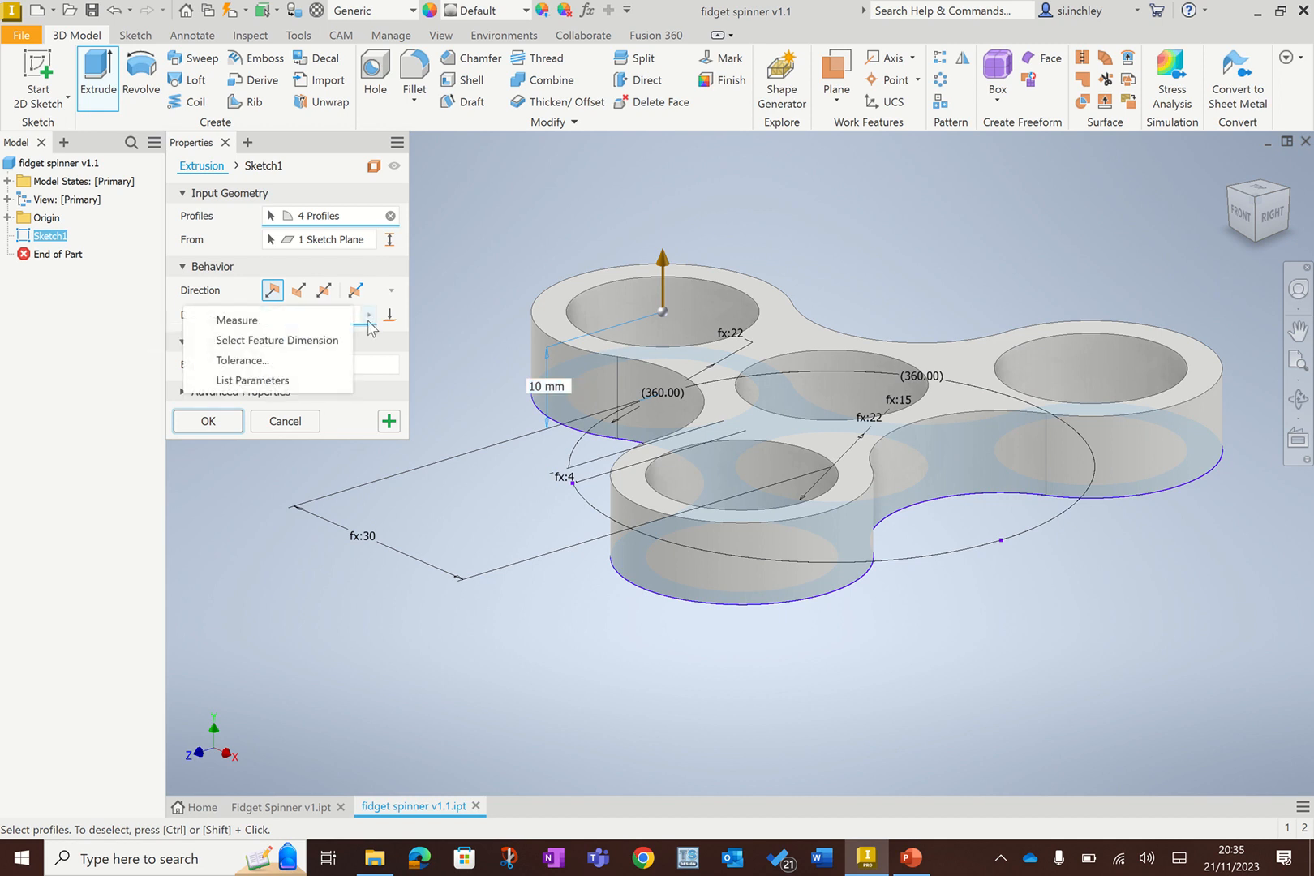
left_click(273, 380)
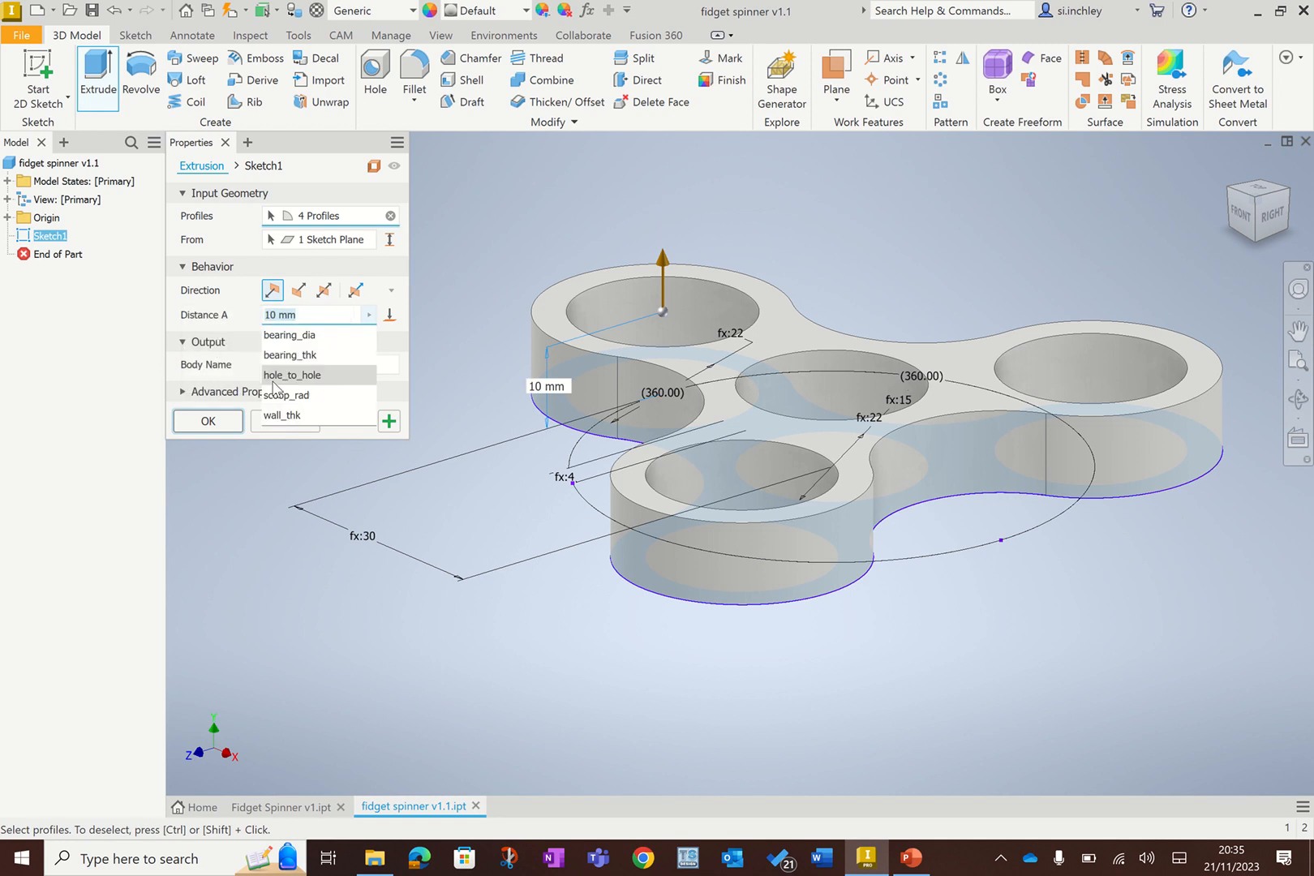
left_click(310, 357)
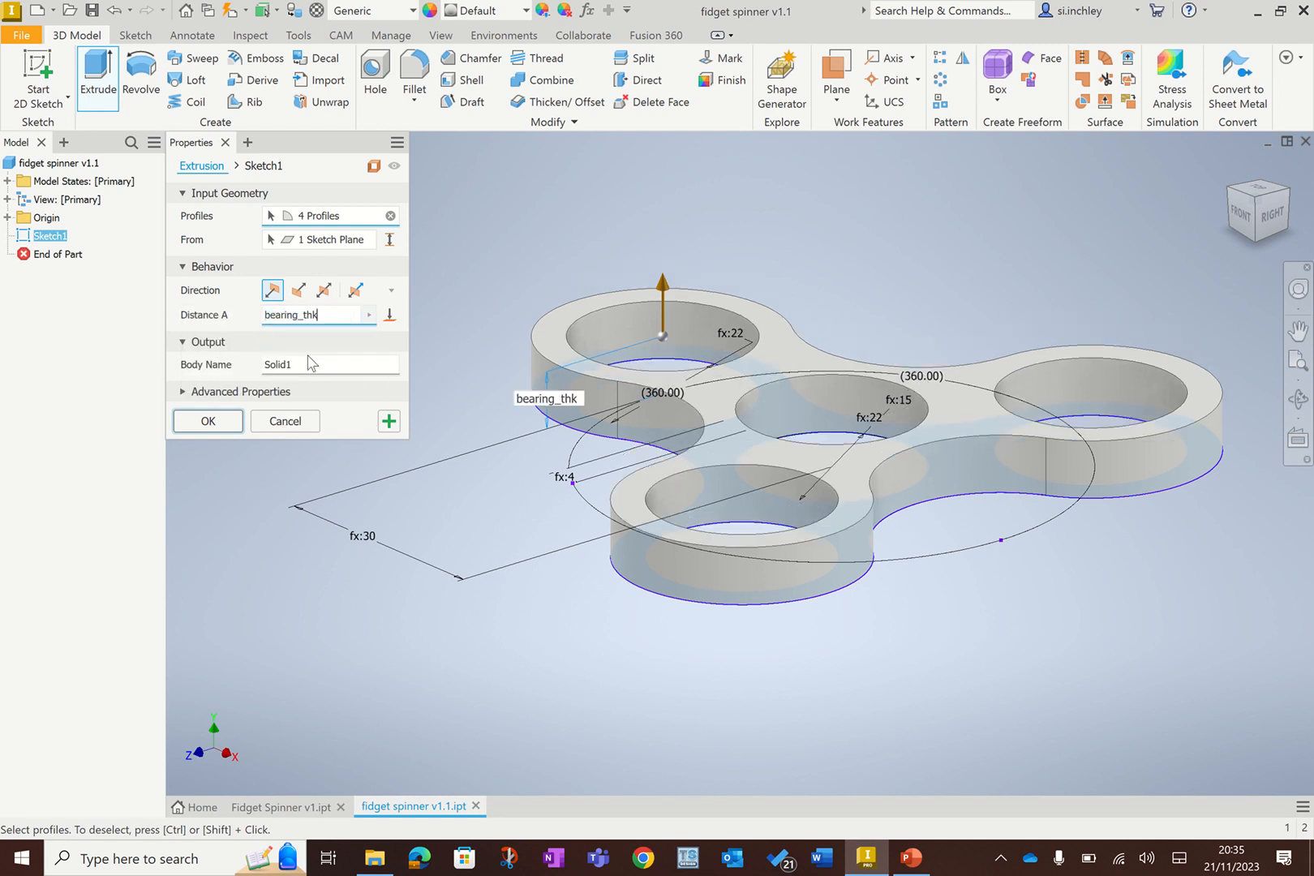
left_click(223, 425)
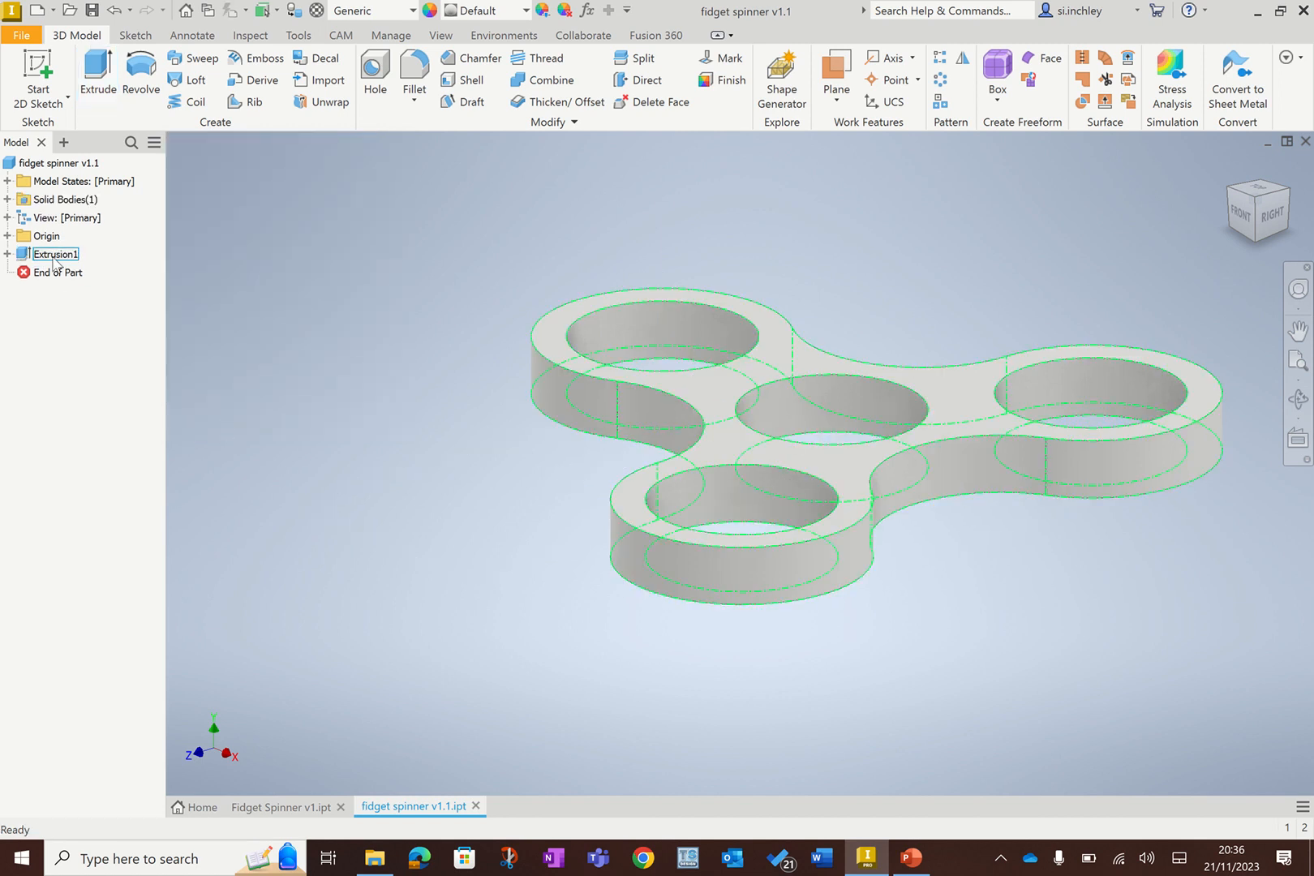
left_click(8, 254)
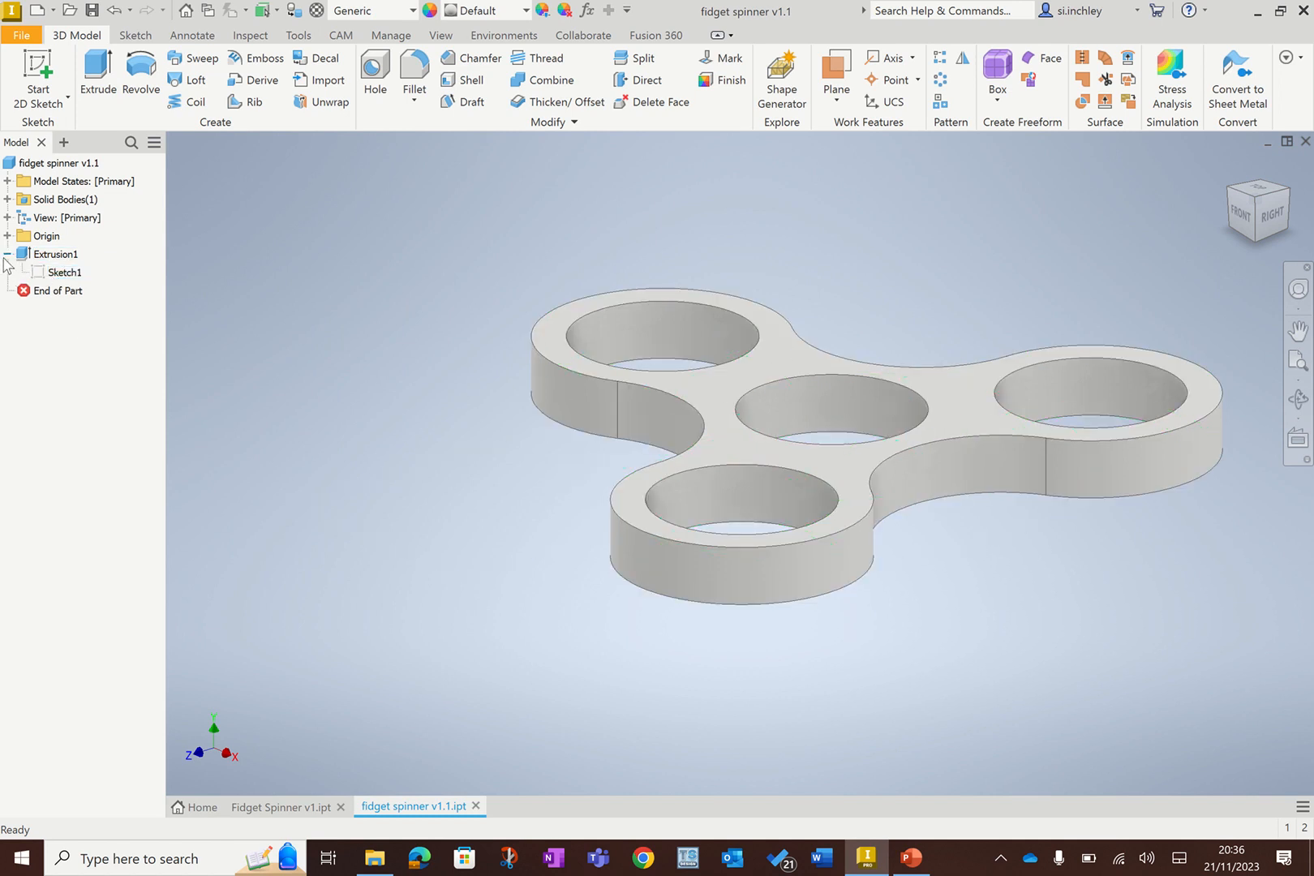
left_click(7, 254)
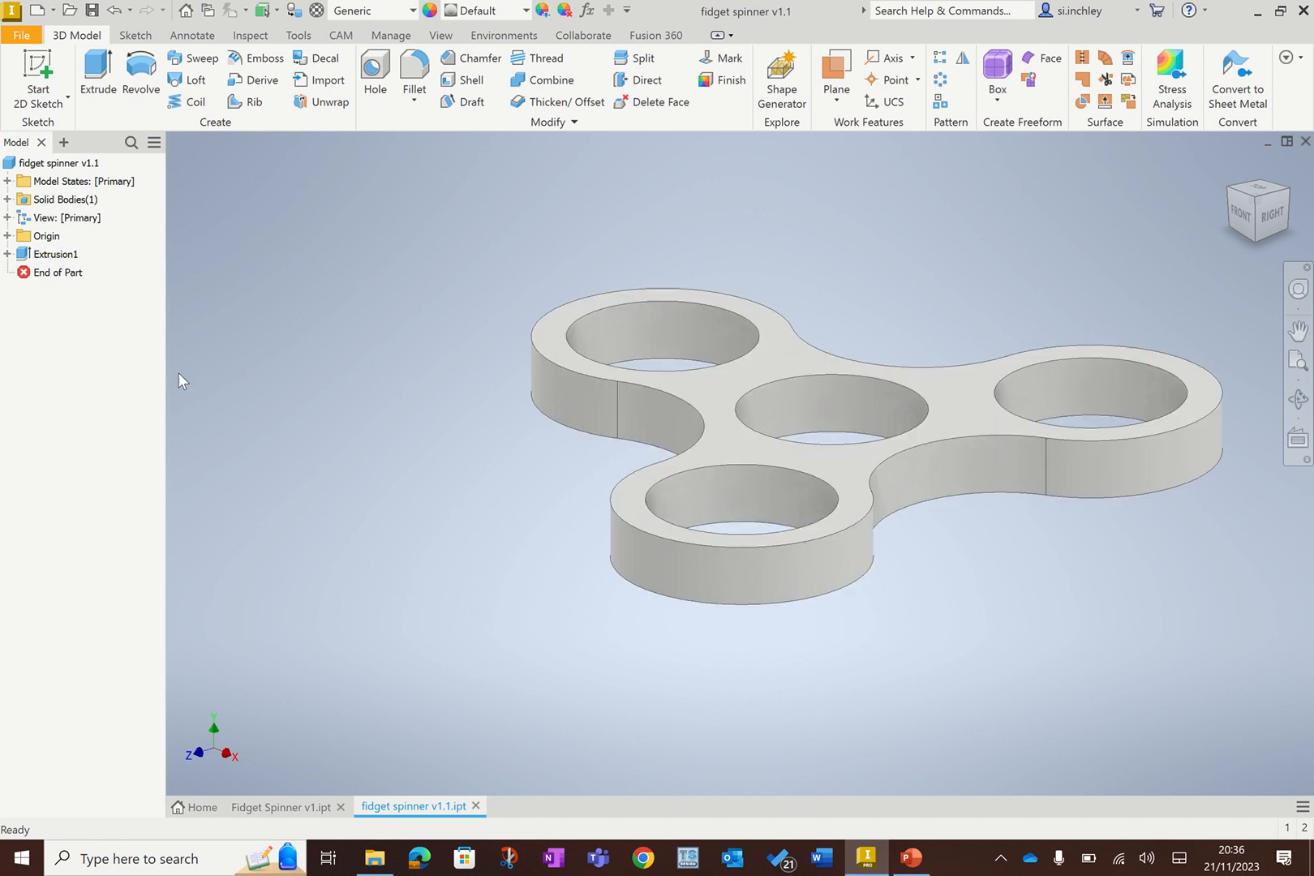
Step: Fillet the outer perimeter edges on both the upper and lower faces of the spinner body with a 2 mm radius
left_click(1270, 194)
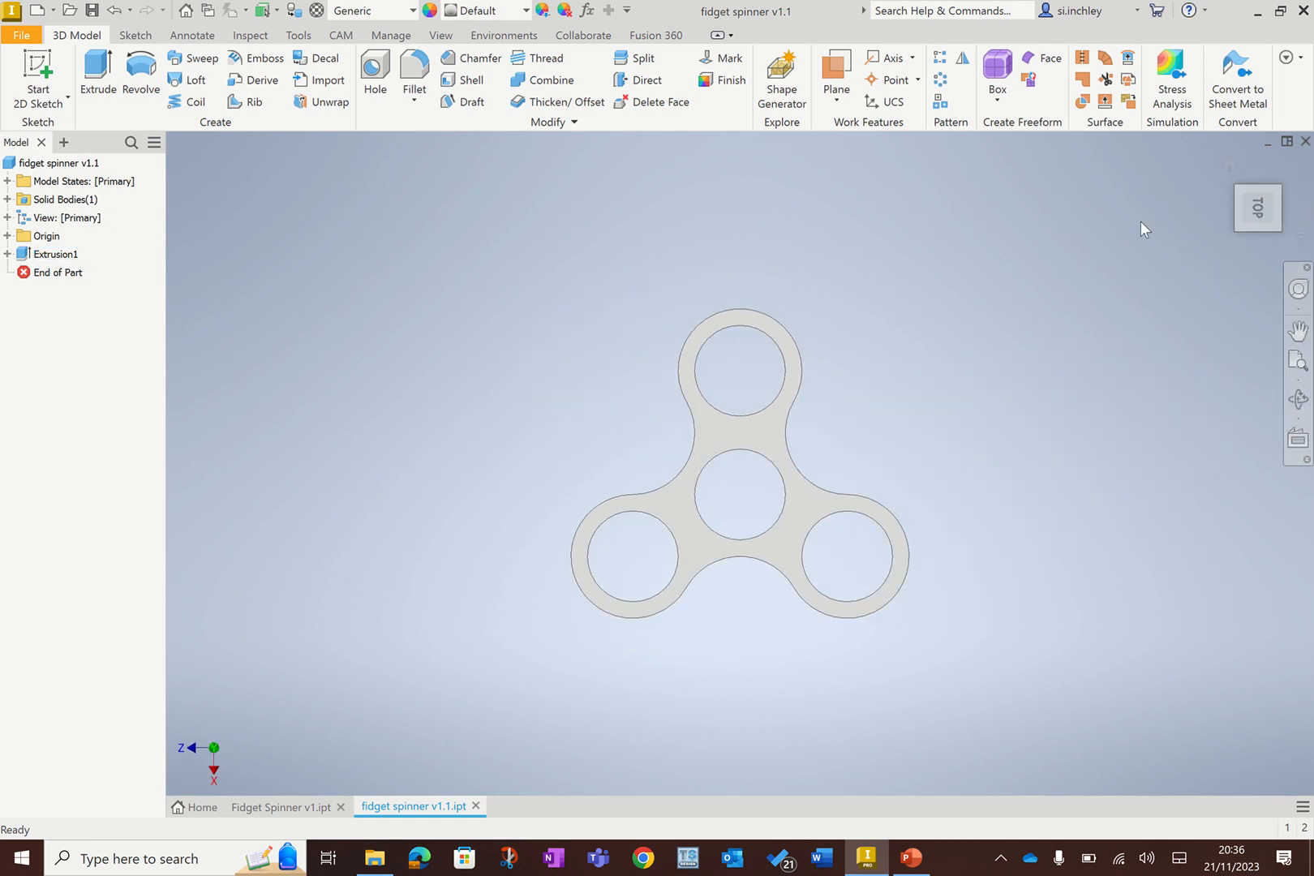
left_click(1228, 167)
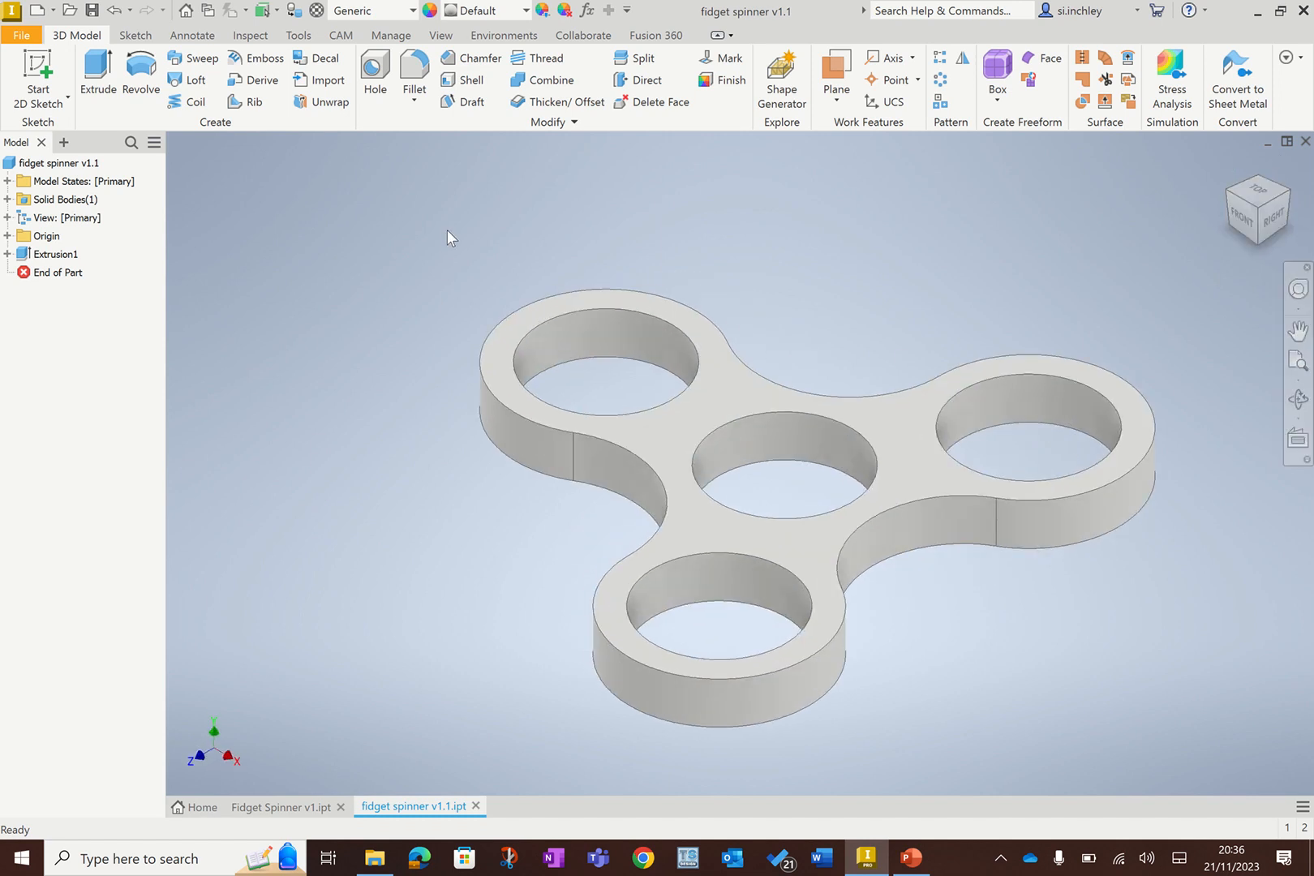
left_click(418, 69)
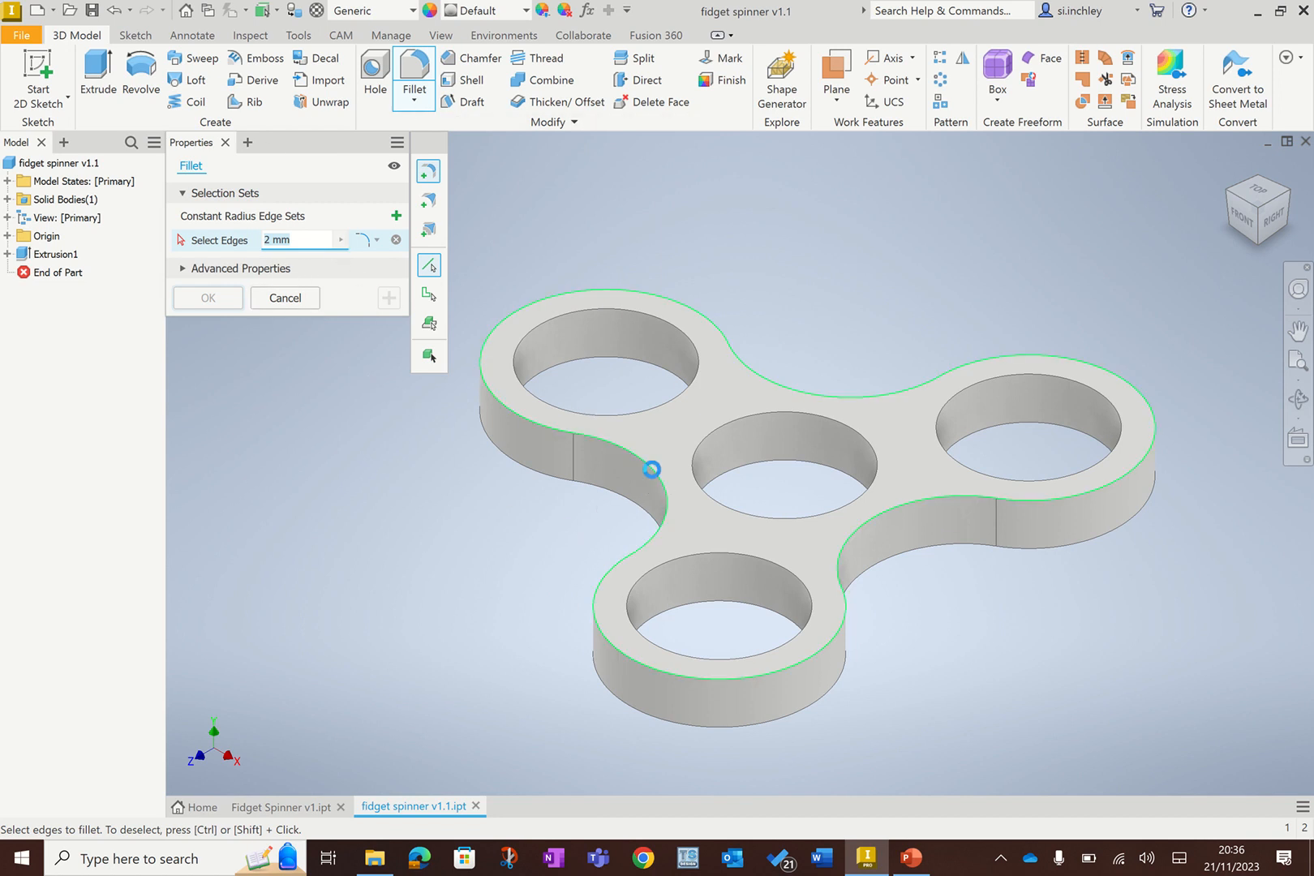
left_click(651, 470)
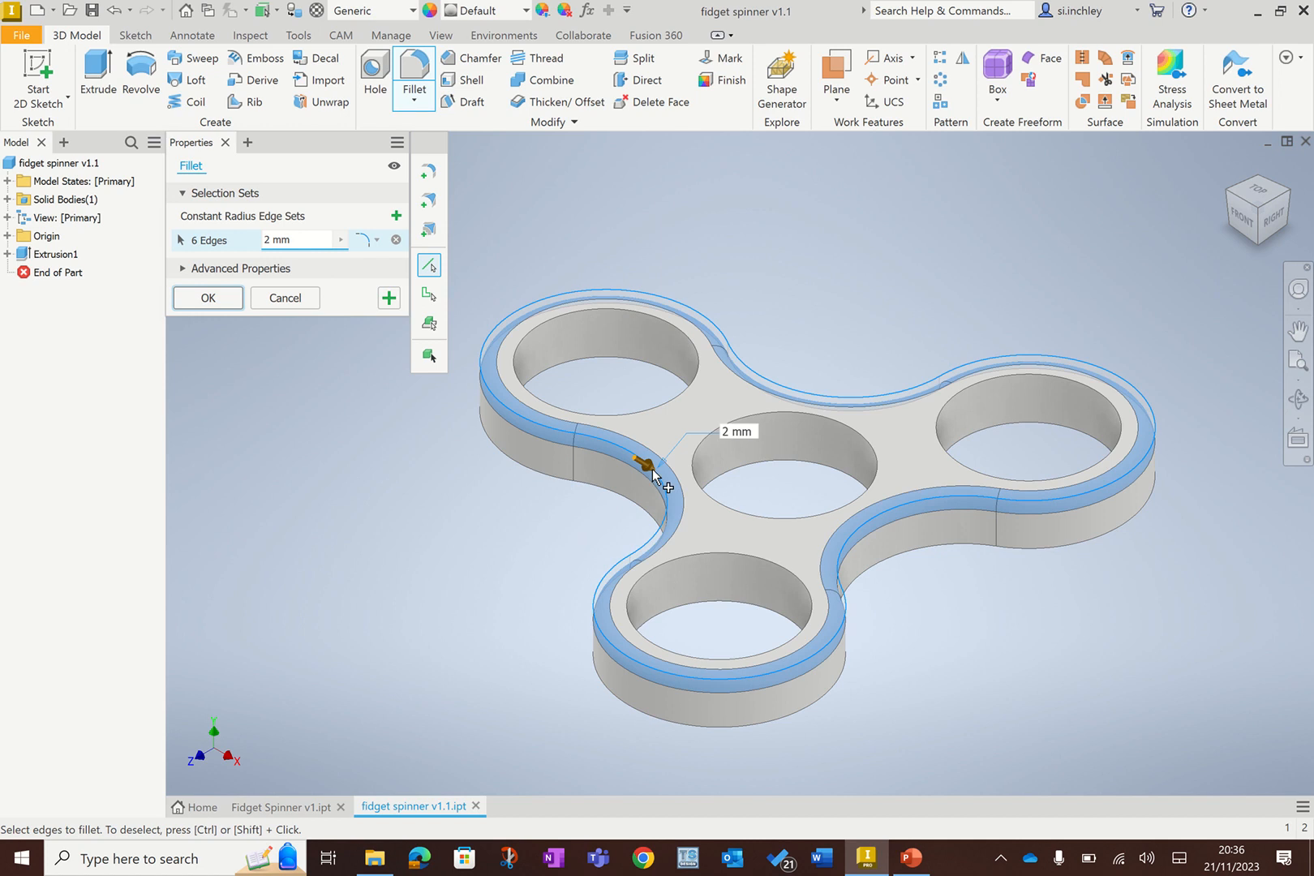
left_click(1260, 241)
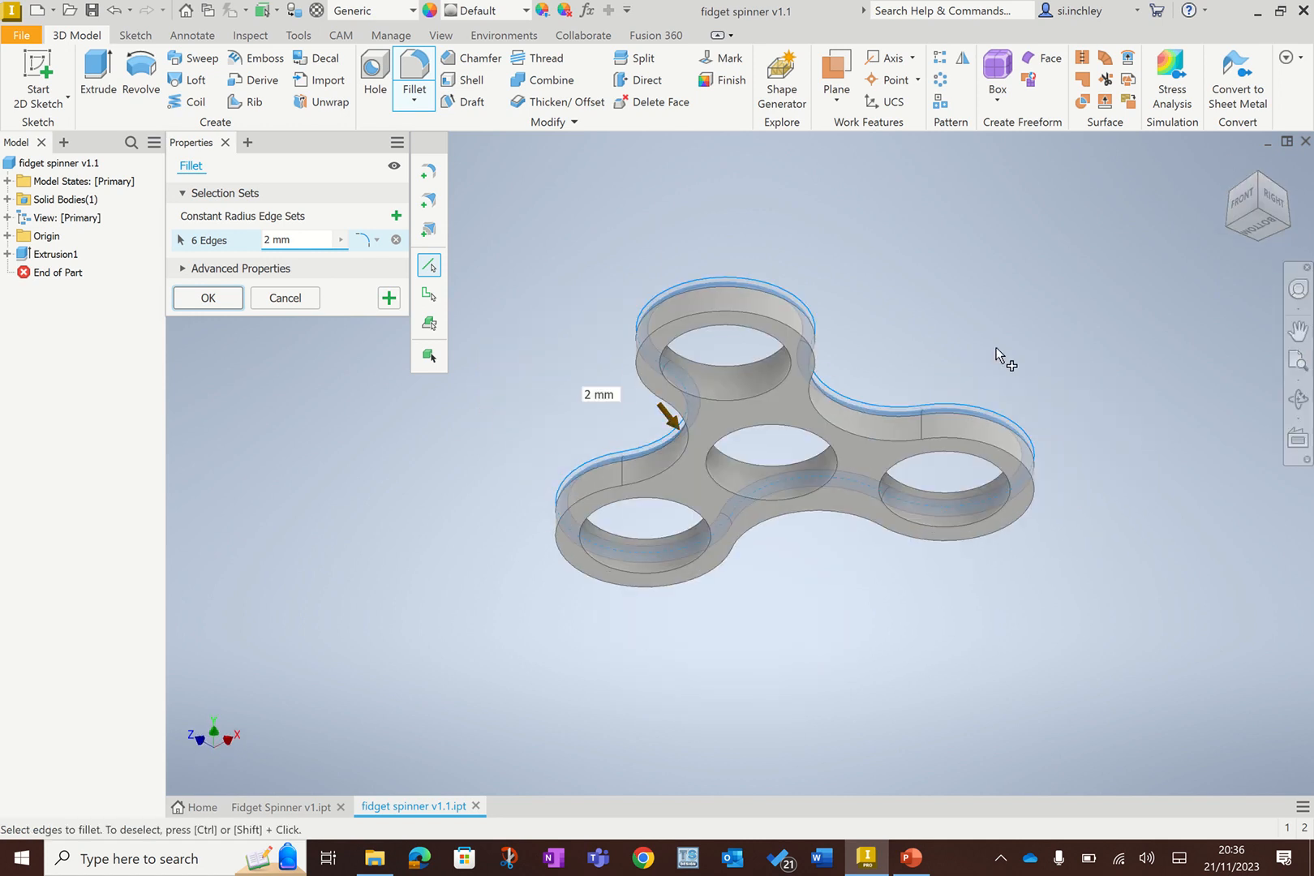
left_click(867, 437)
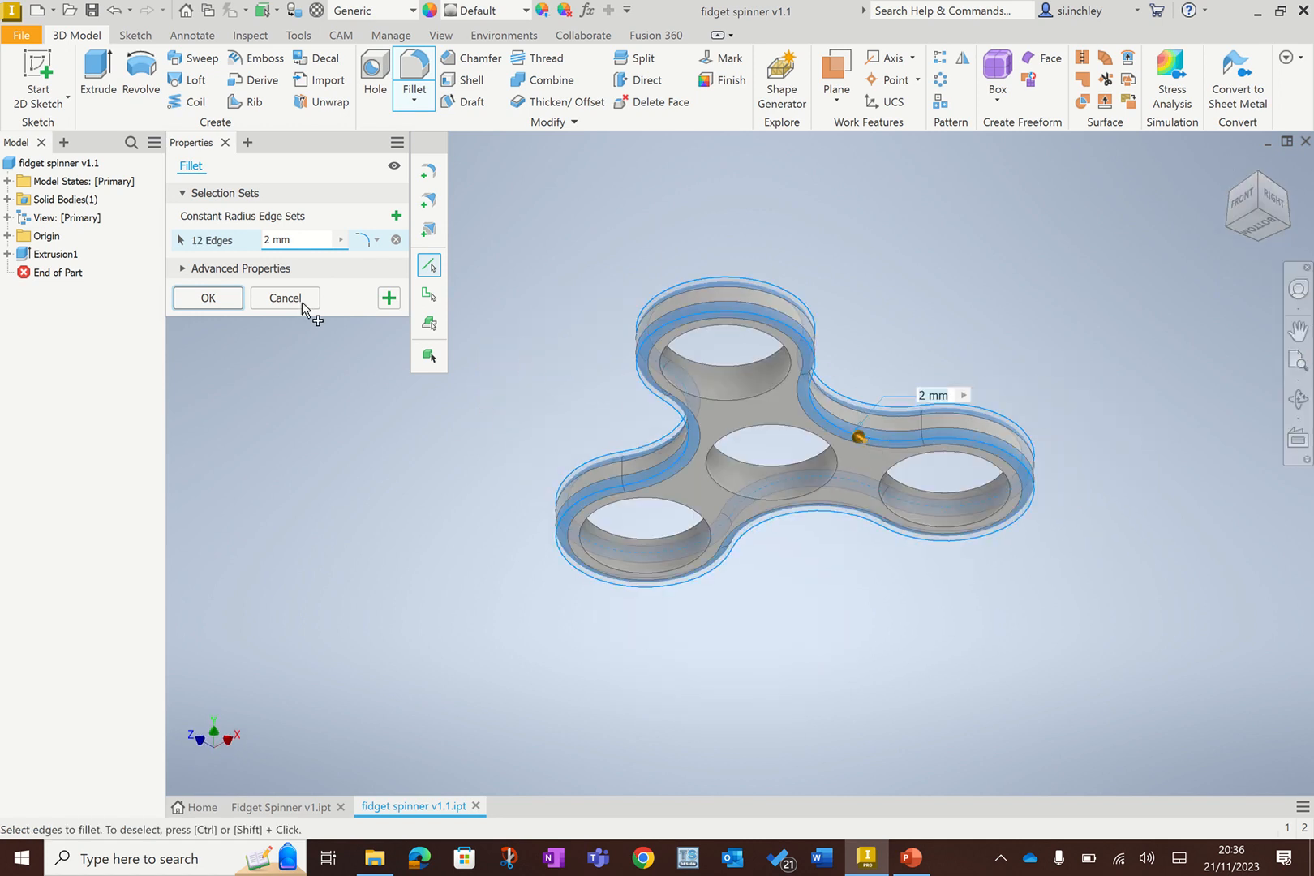
left_click(208, 298)
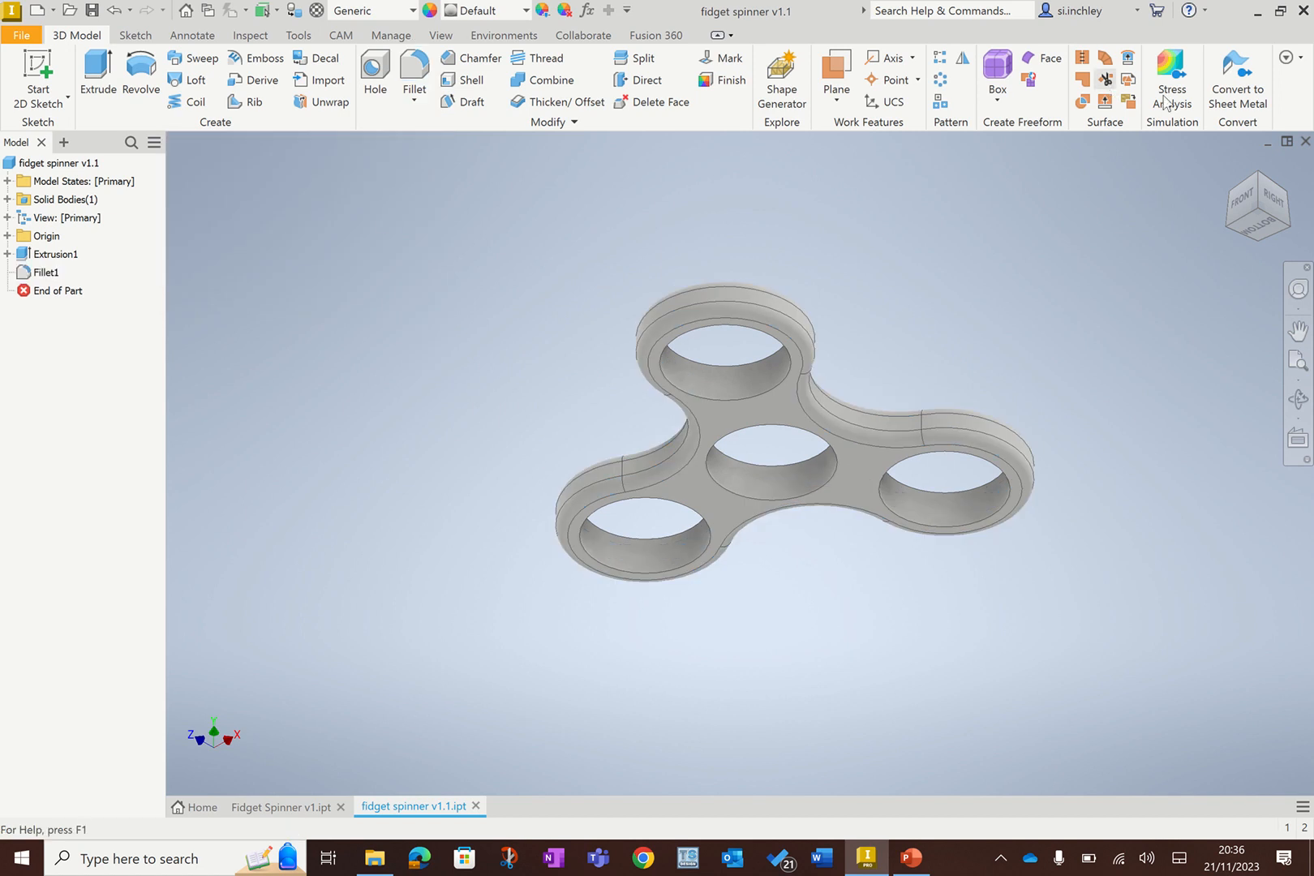
left_click(1257, 175)
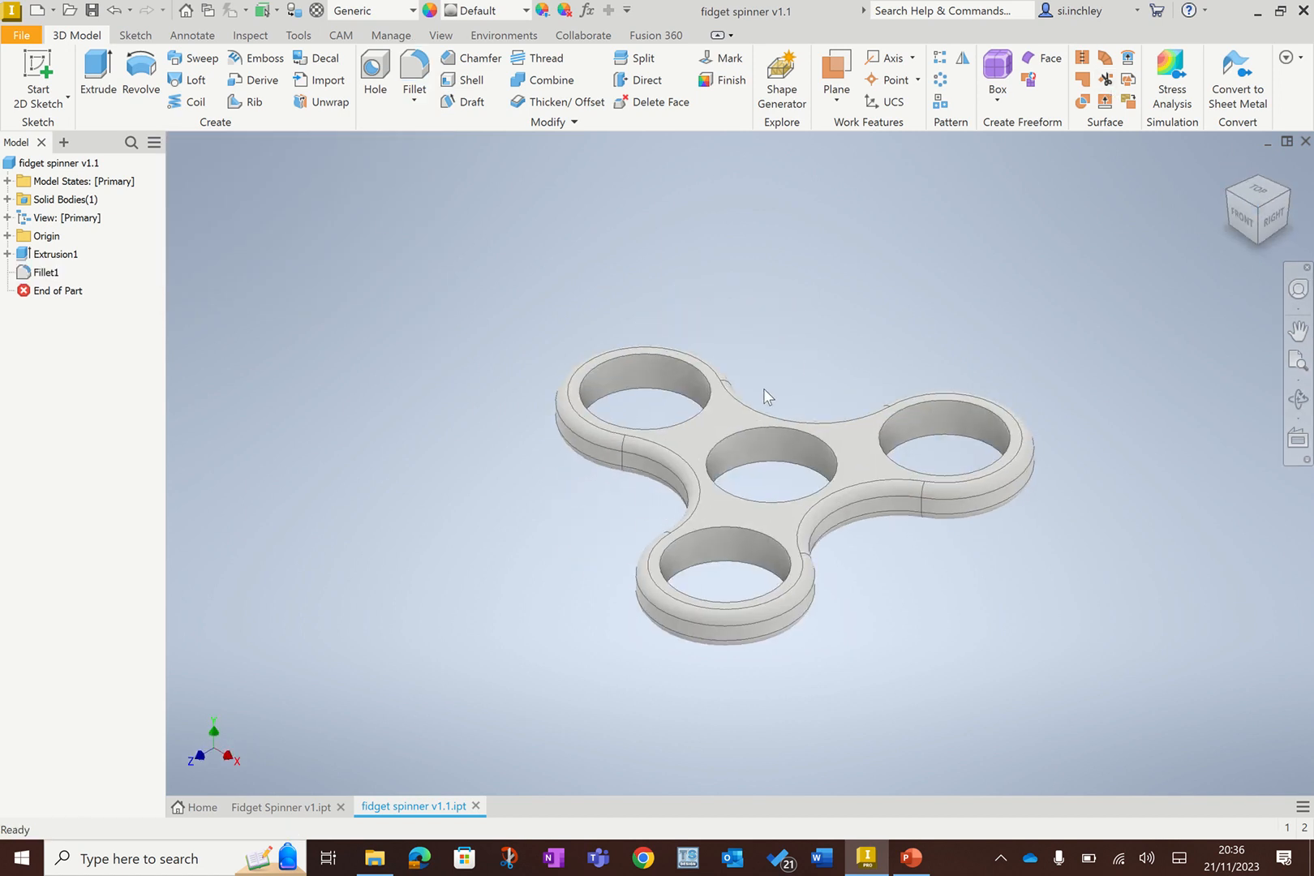
scroll(831, 411, "up", 2)
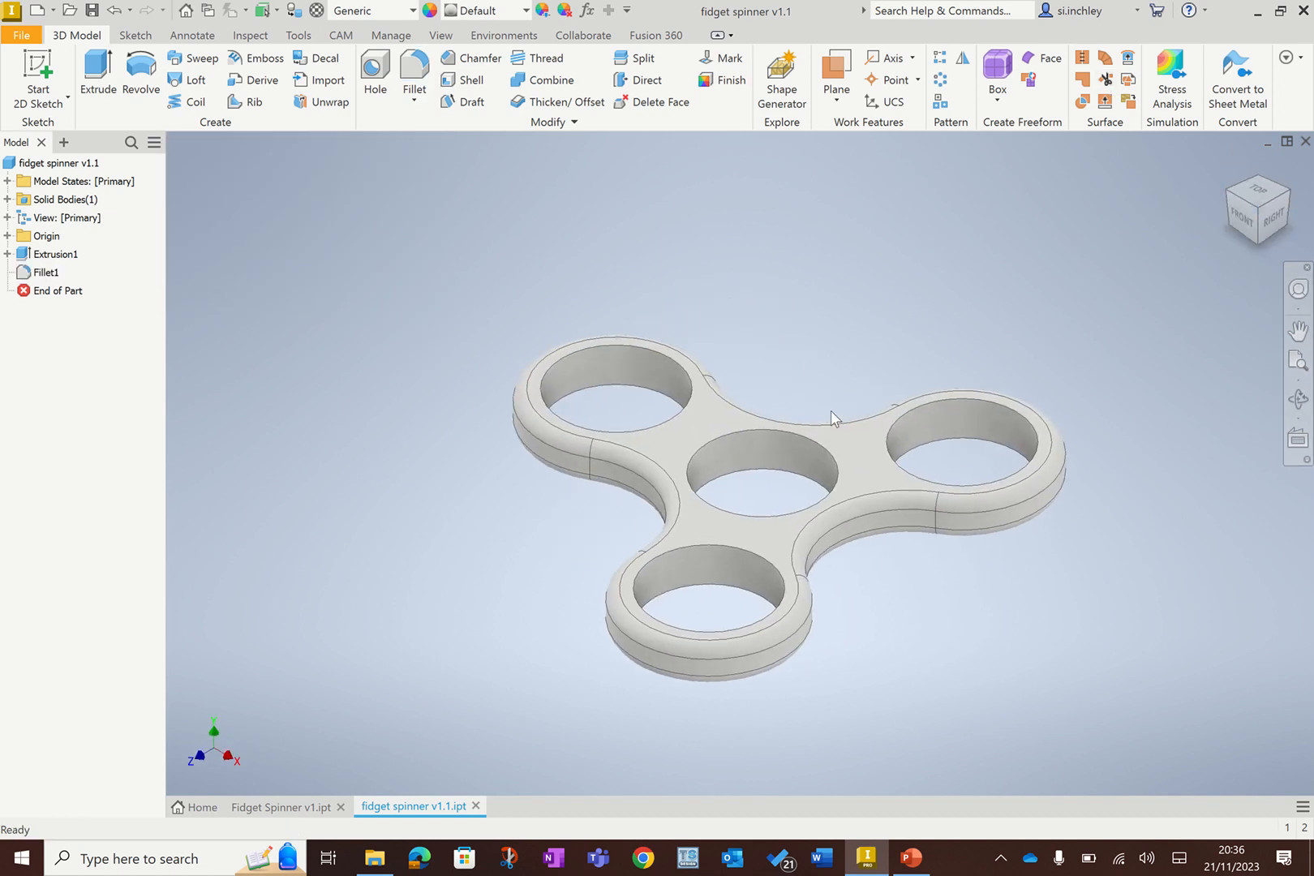